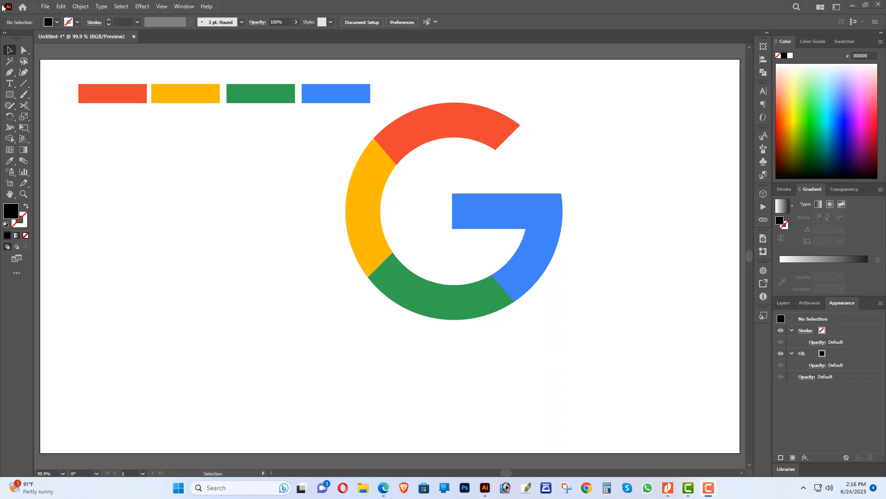
Delete the finished logo and the four color swatches from the artboard
{"action": "left_click_drag", "start_coordinate": [601, 377], "coordinate": [67, 65]}
{"action": "key", "text": "Delete"}
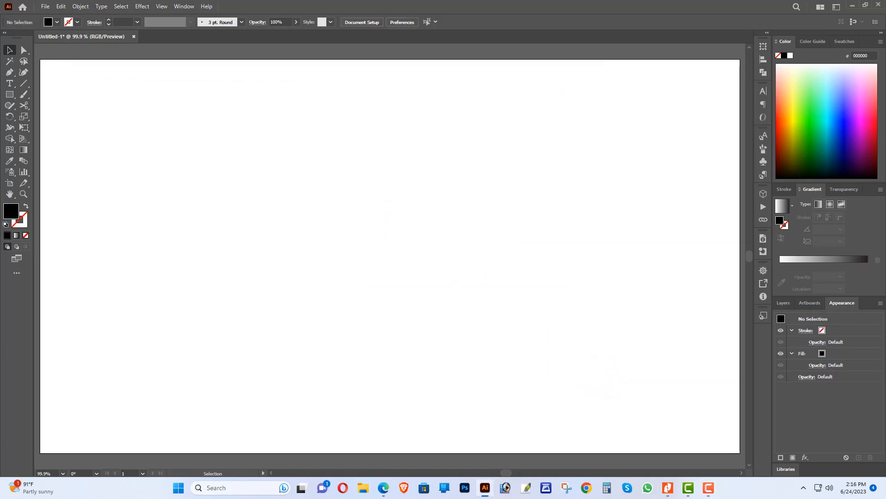
Draw a black rectangle about 122 by 37 px near the artboard's upper-left corner and duplicate it into an evenly spaced row of four
{"action": "left_click", "coordinate": [11, 94]}
{"action": "left_click_drag", "start_coordinate": [77, 83], "coordinate": [139, 100]}
{"action": "key", "text": "v"}
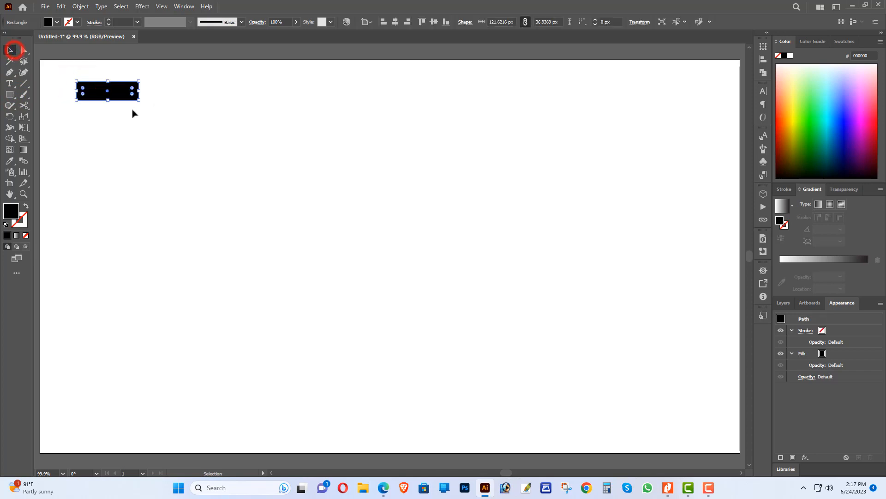
{"action": "left_click_drag", "start_coordinate": [119, 99], "coordinate": [320, 98]}
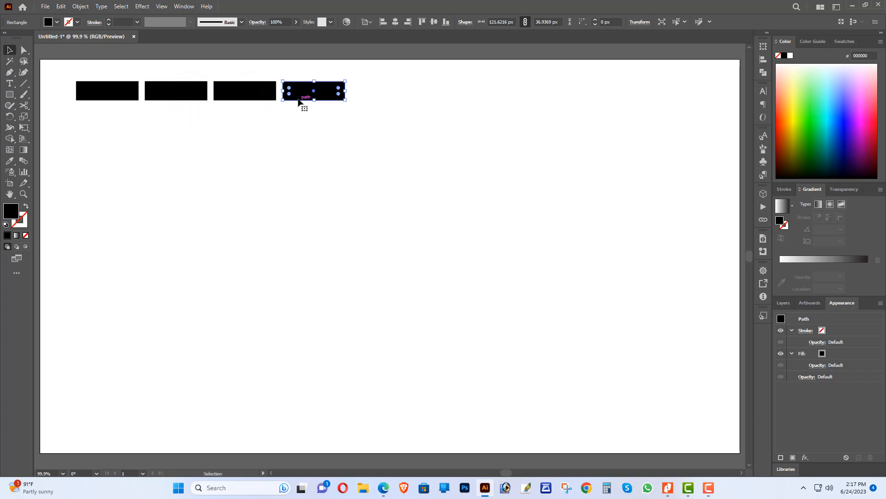
{"action": "left_click", "coordinate": [351, 158]}
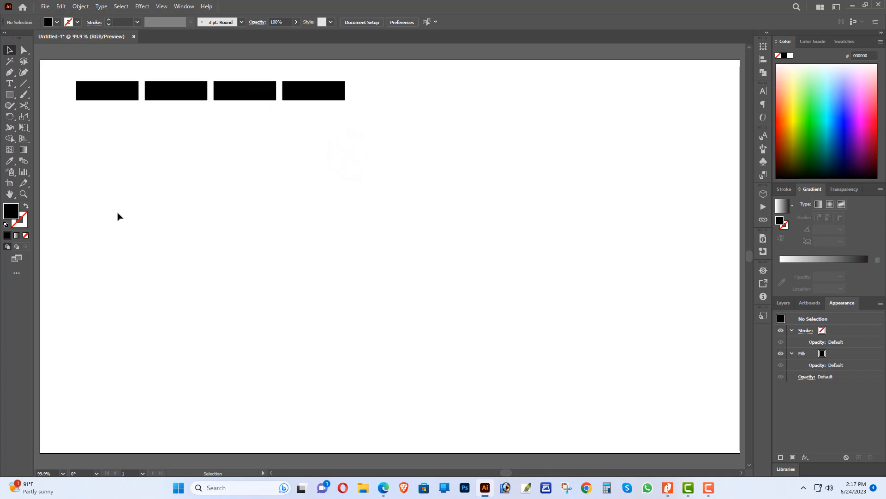
Paste the hex code labels EA4335, FBBC05, 34A853 and 4285F4 and position them beneath the four rectangles
{"action": "key", "text": "ctrl+v"}
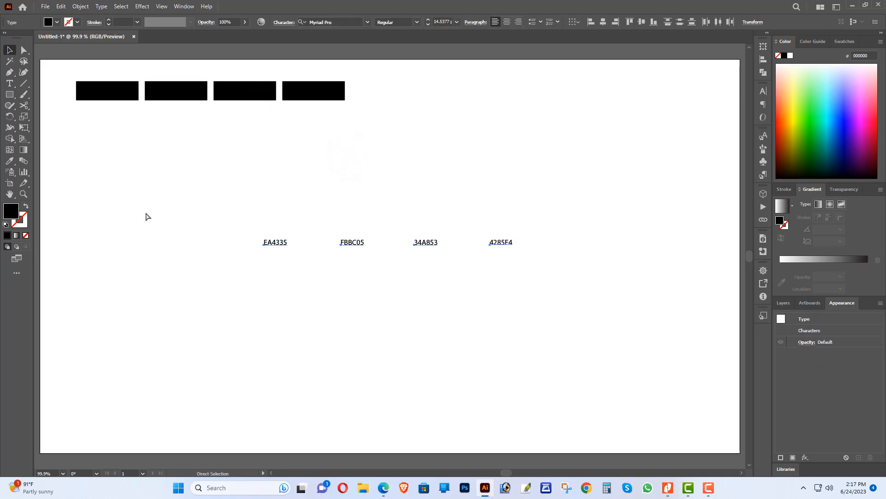
{"action": "left_click_drag", "start_coordinate": [271, 244], "coordinate": [99, 115]}
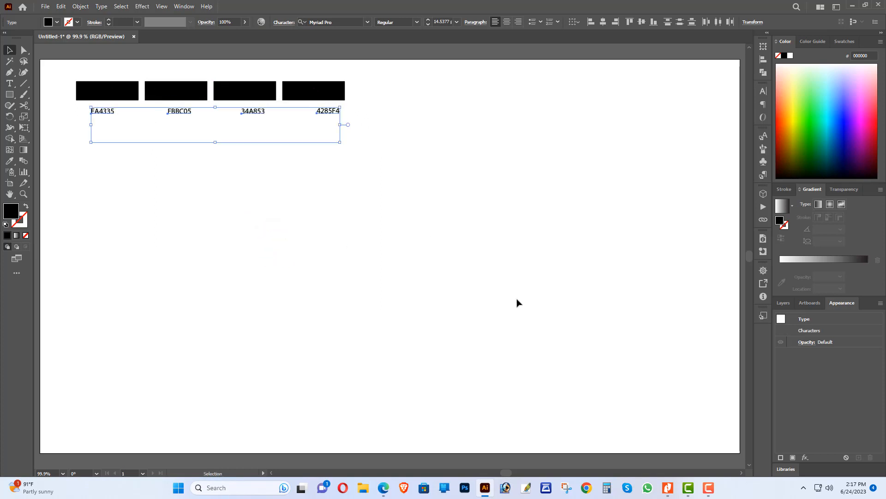
{"action": "left_click", "coordinate": [332, 251]}
{"action": "key", "text": "t"}
{"action": "left_click", "coordinate": [103, 112]}
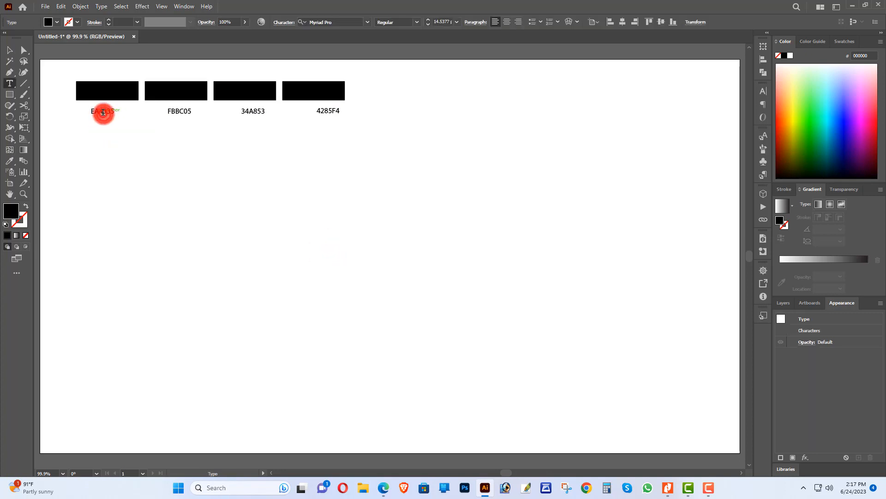
{"action": "double_click", "coordinate": [103, 112]}
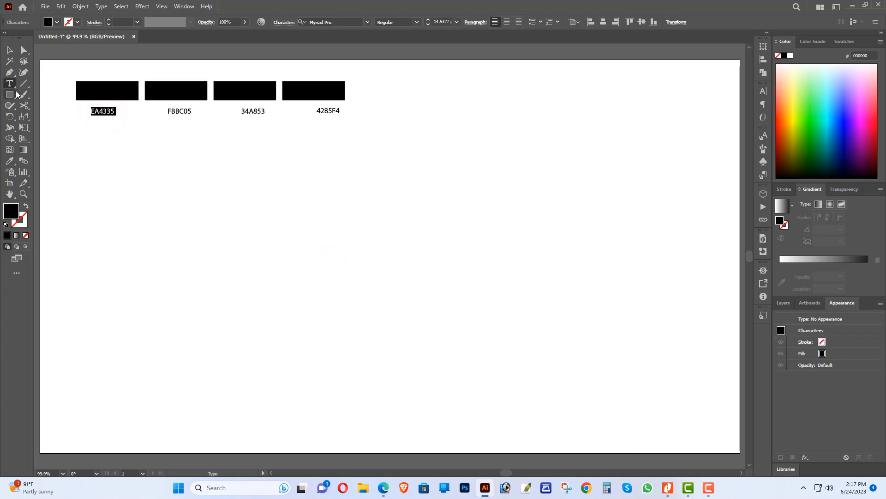
{"action": "left_click_drag", "start_coordinate": [179, 110], "coordinate": [171, 112]}
{"action": "left_click", "coordinate": [191, 176]}
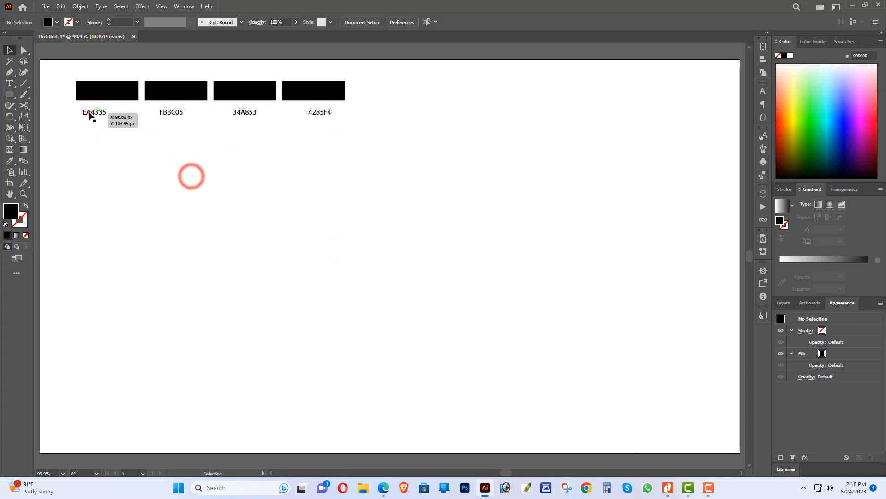
Copy the first label's hex code and fill the first rectangle with EA4335
{"action": "double_click", "coordinate": [89, 111]}
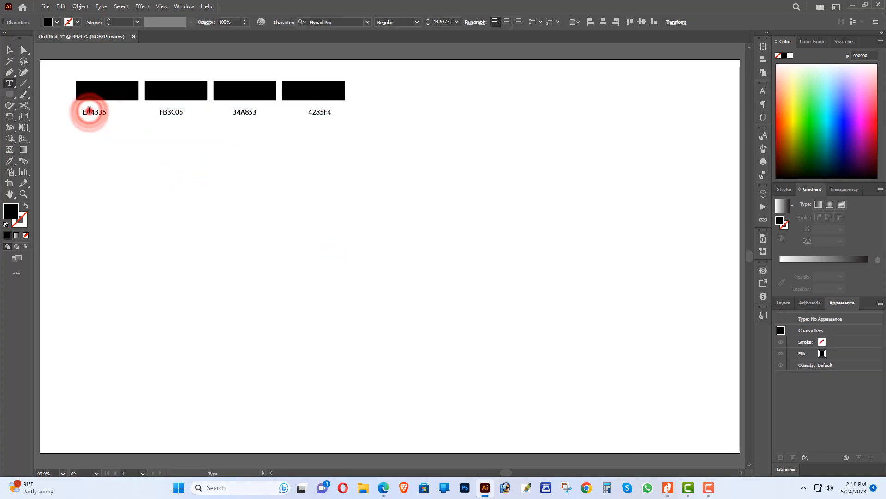
{"action": "double_click", "coordinate": [89, 111]}
{"action": "key", "text": "ctrl+c"}
{"action": "left_click", "coordinate": [10, 52]}
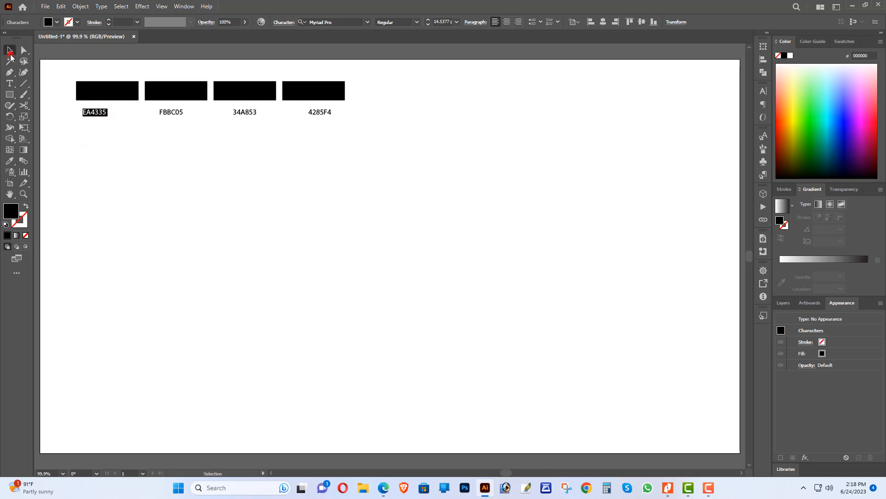
{"action": "left_click", "coordinate": [103, 91]}
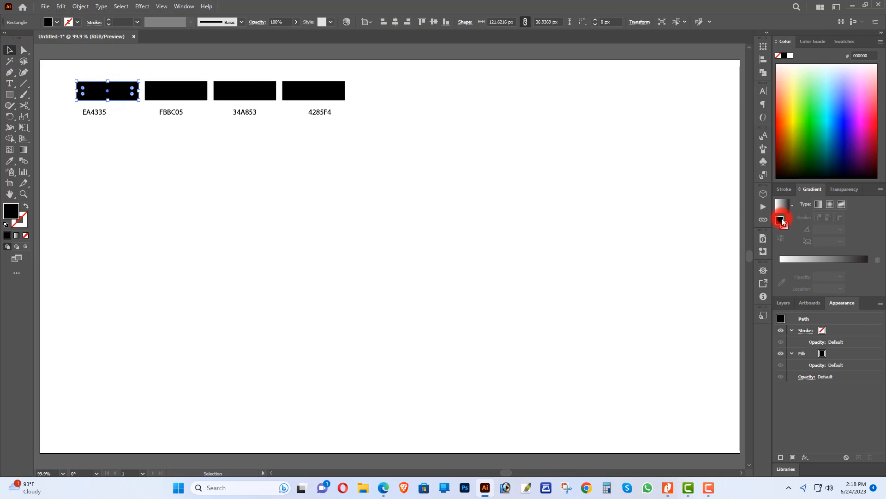
{"action": "double_click", "coordinate": [780, 220]}
{"action": "key", "text": "ctrl+v"}
{"action": "key", "text": "Return"}
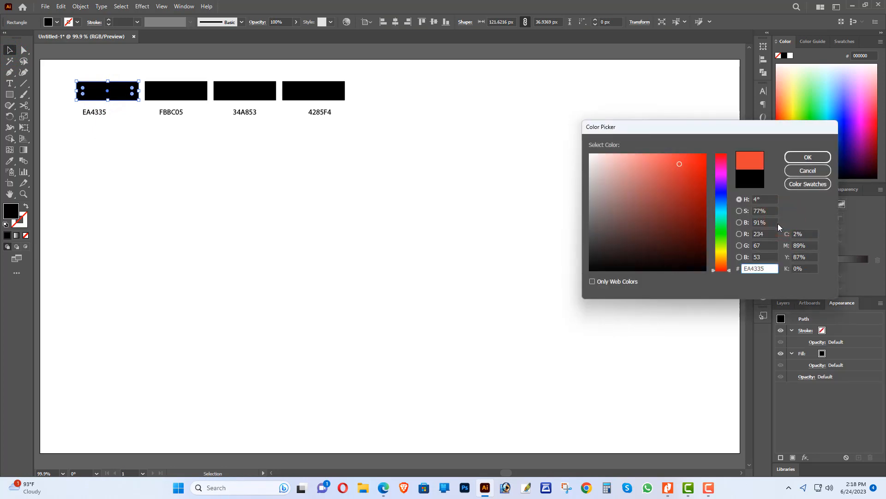
Copy the second label's hex code and fill the second rectangle with FBBC05
{"action": "left_click", "coordinate": [168, 90]}
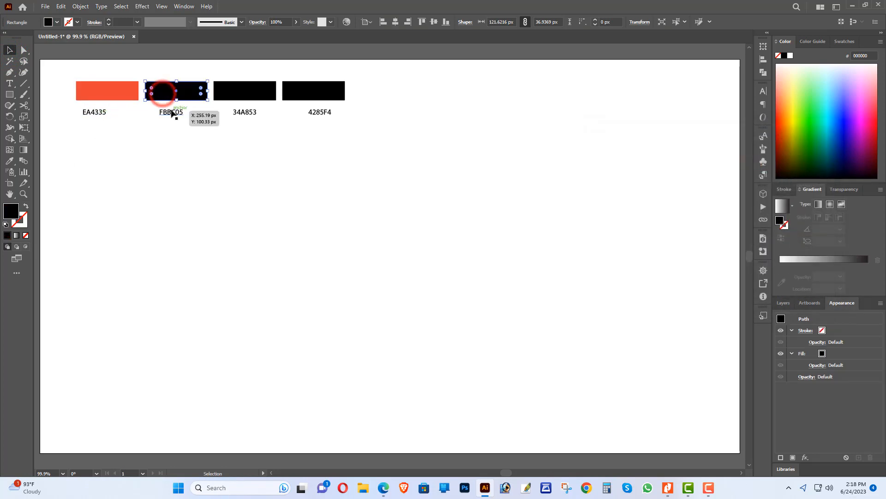
{"action": "left_click", "coordinate": [170, 112]}
{"action": "double_click", "coordinate": [169, 113]}
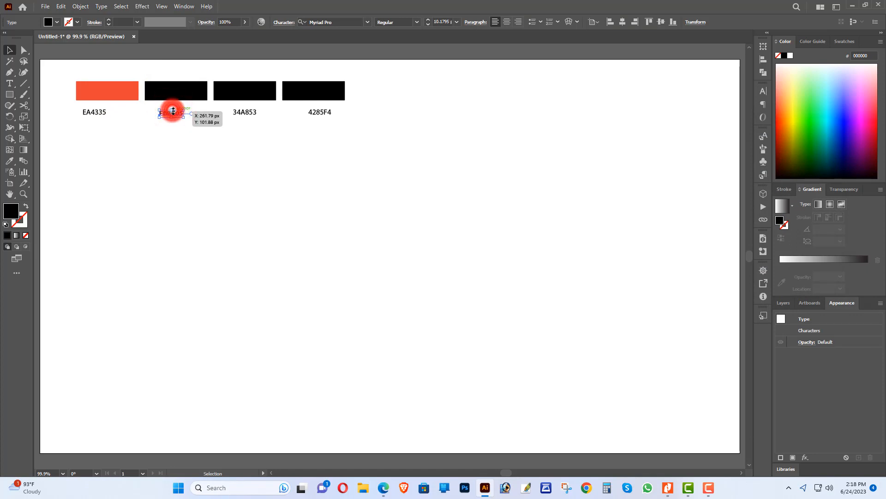
{"action": "double_click", "coordinate": [166, 114]}
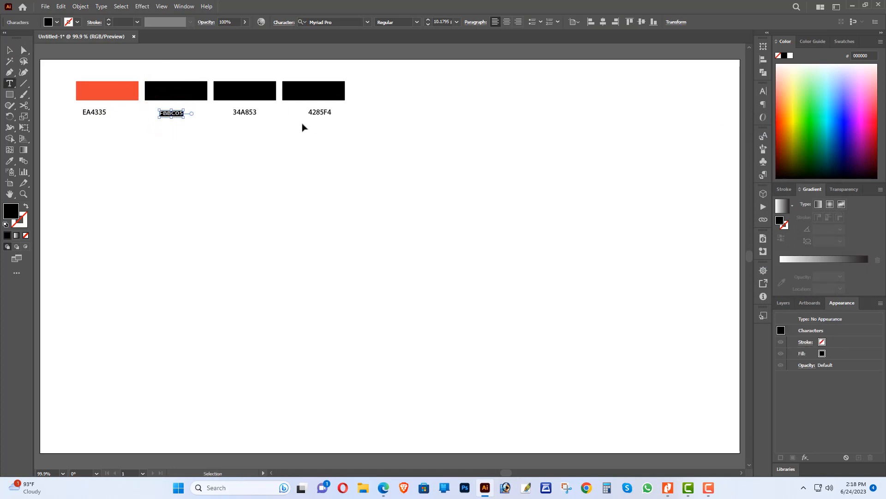
{"action": "left_click", "coordinate": [196, 92], "text": "ctrl"}
{"action": "double_click", "coordinate": [781, 221]}
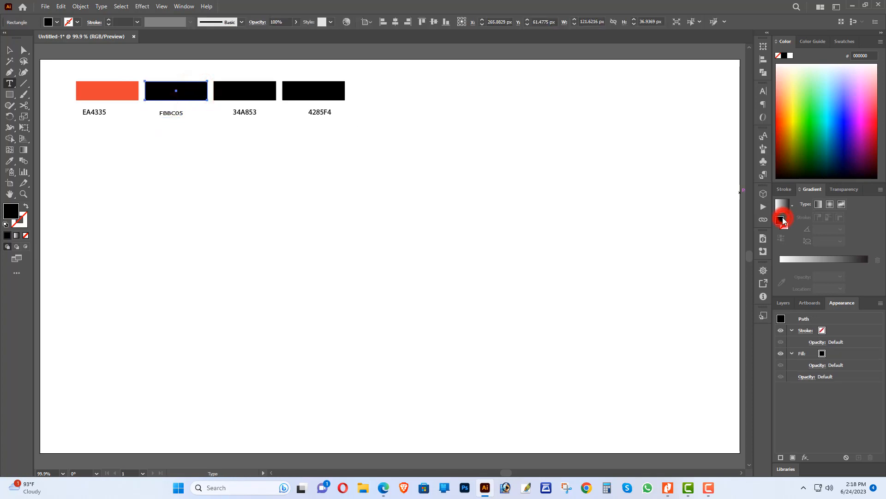
{"action": "key", "text": "Return"}
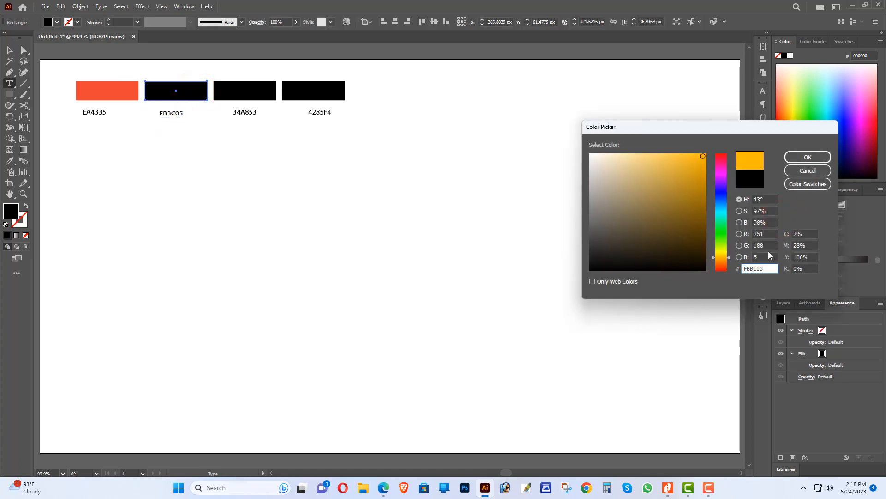
{"action": "left_click", "coordinate": [9, 50]}
{"action": "left_click", "coordinate": [244, 96]}
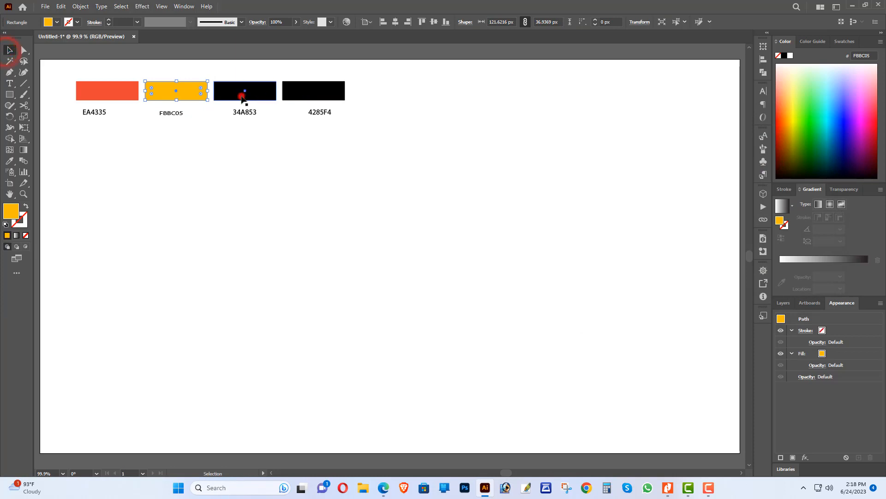
{"action": "double_click", "coordinate": [246, 113]}
{"action": "key", "text": "ctrl+v"}
{"action": "key", "text": "Escape"}
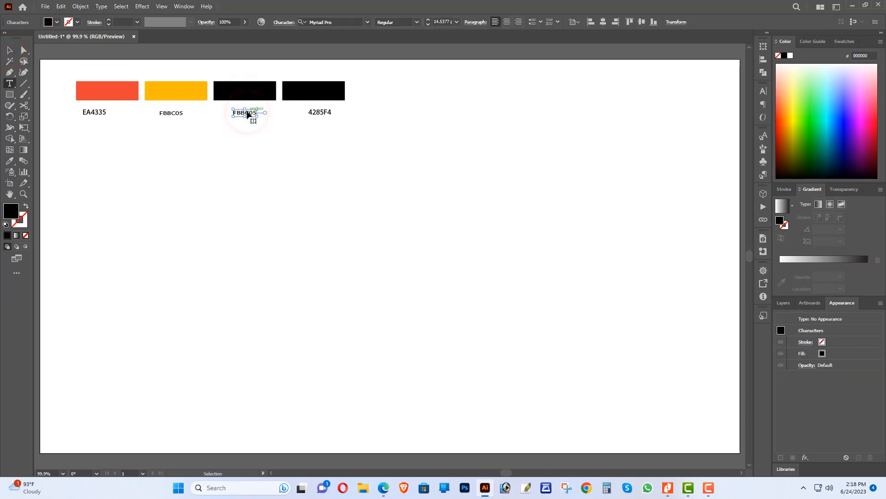
{"action": "left_click", "coordinate": [247, 114]}
{"action": "key", "text": "ctrl+z"}
Fill the third rectangle with the hex color 34A853
{"action": "left_click", "coordinate": [223, 94]}
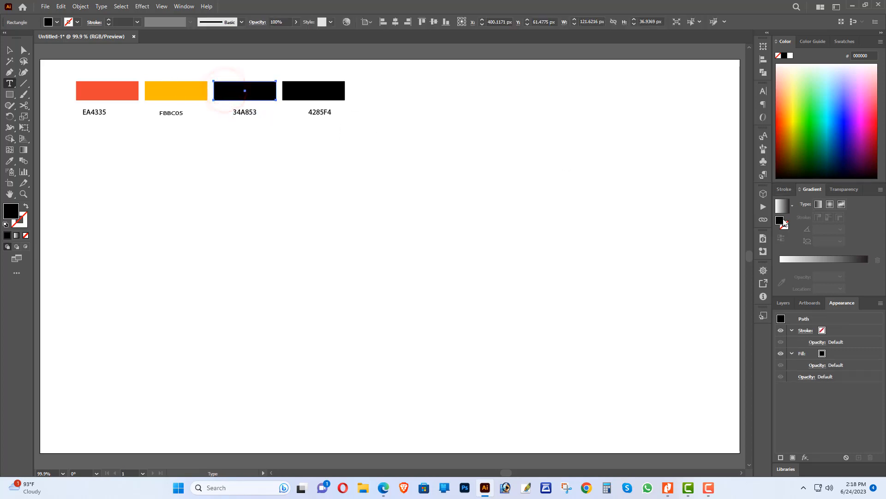
{"action": "left_click", "coordinate": [780, 221]}
{"action": "double_click", "coordinate": [780, 220]}
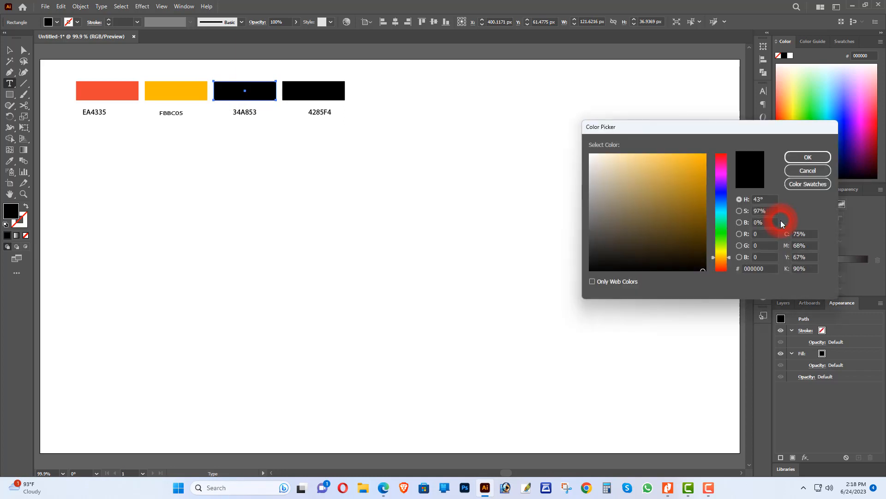
{"action": "left_click", "coordinate": [753, 269]}
{"action": "type", "text": "34A853"}
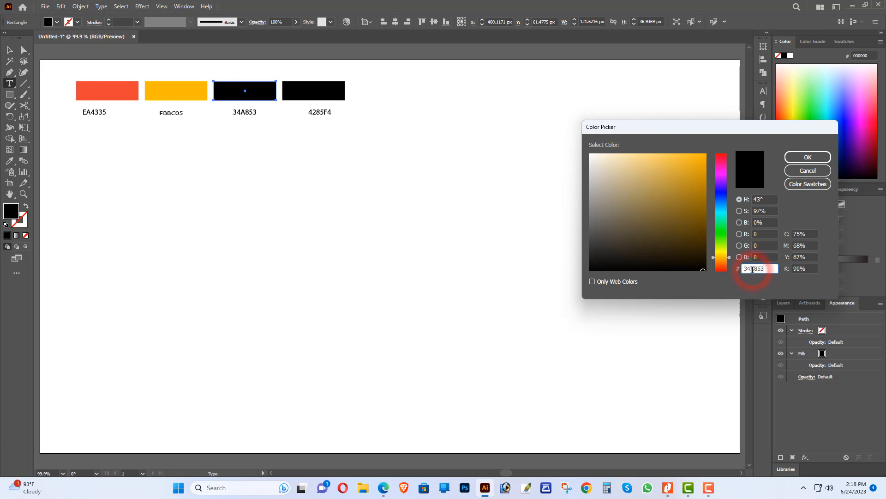
{"action": "key", "text": "Return"}
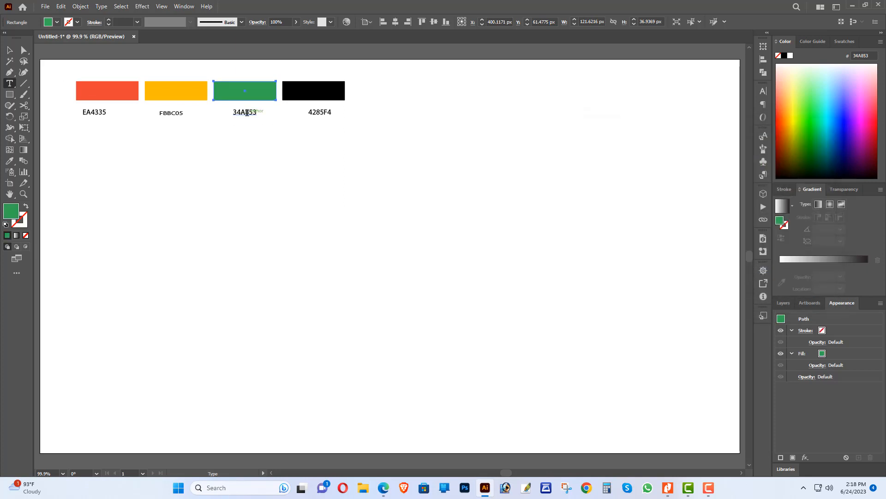
{"action": "left_click", "coordinate": [323, 90], "text": "ctrl"}
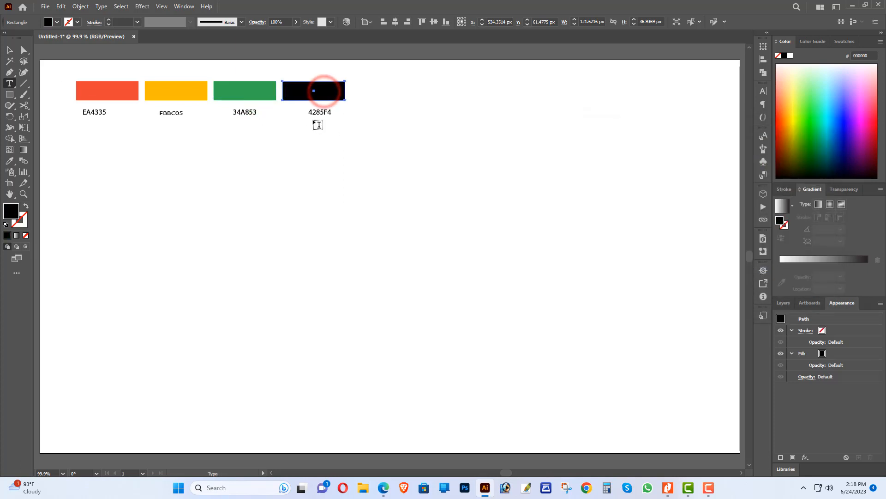
{"action": "double_click", "coordinate": [319, 111]}
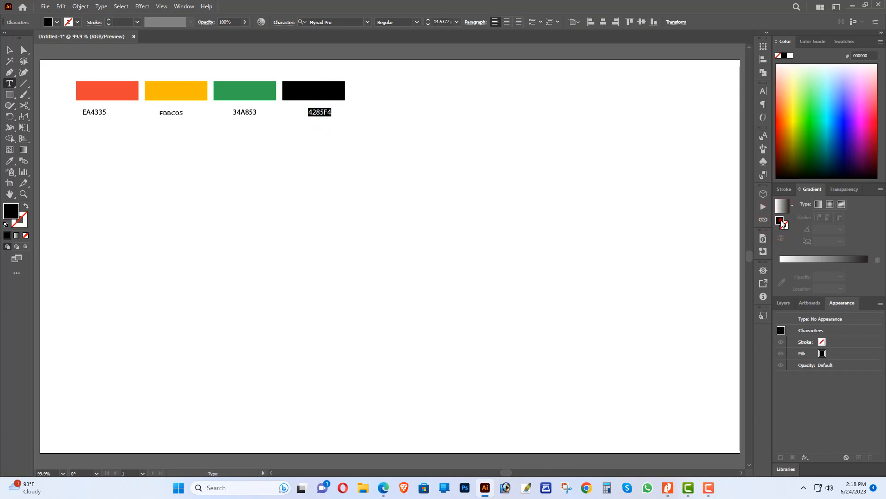
{"action": "double_click", "coordinate": [780, 220]}
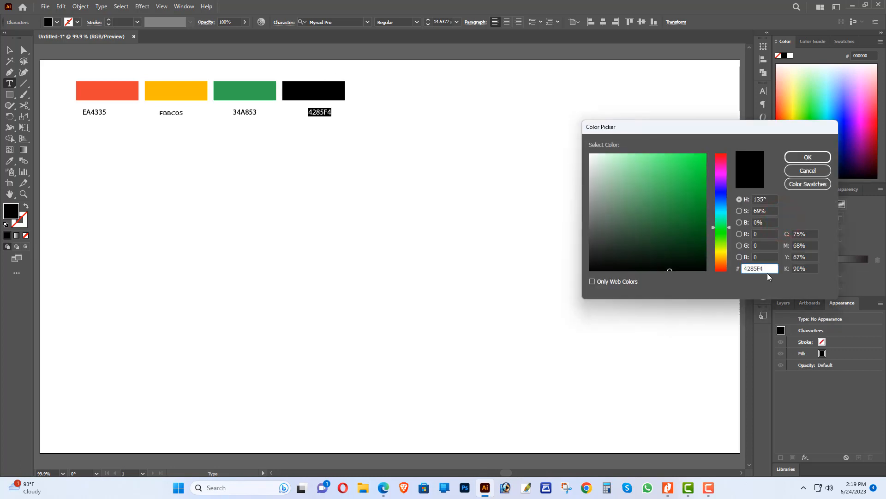
{"action": "type", "text": "4285F4"}
{"action": "key", "text": "Return"}
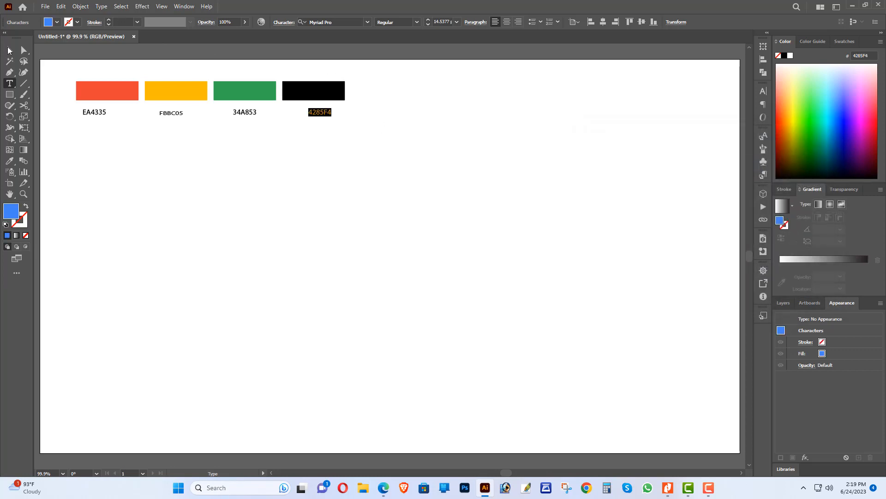
{"action": "left_click", "coordinate": [8, 50]}
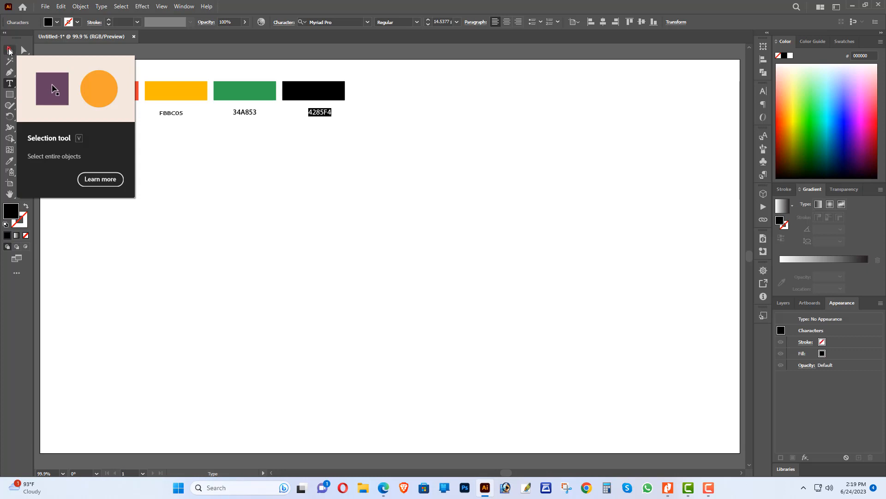
Fill the fourth rectangle with the hex color 4285F4 and leave isolation mode
{"action": "double_click", "coordinate": [323, 91]}
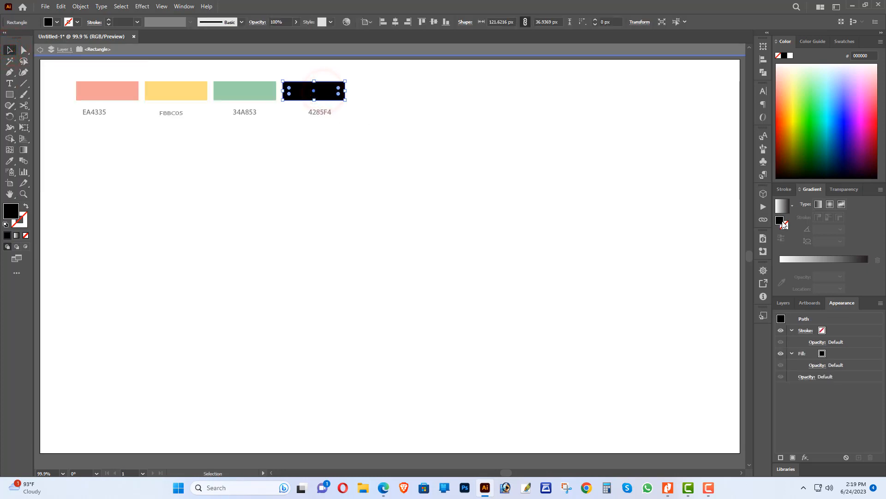
{"action": "double_click", "coordinate": [781, 222]}
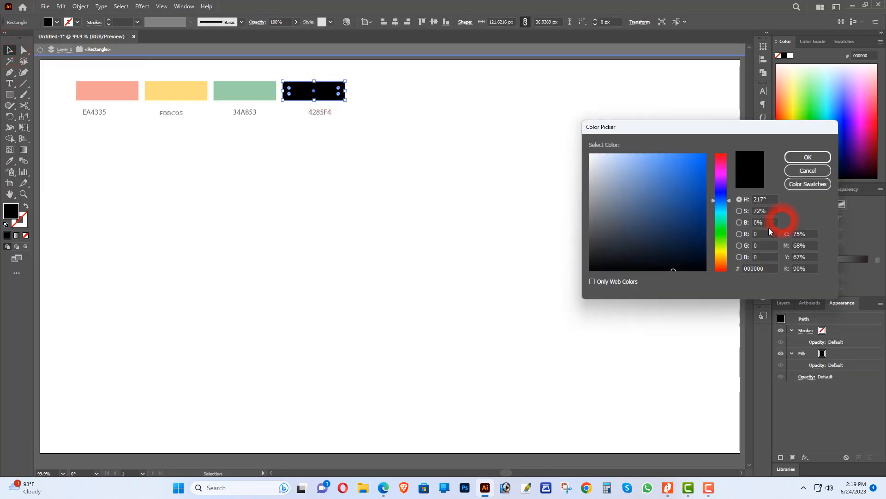
{"action": "left_click", "coordinate": [754, 268]}
{"action": "type", "text": "4285F4"}
{"action": "key", "text": "Return"}
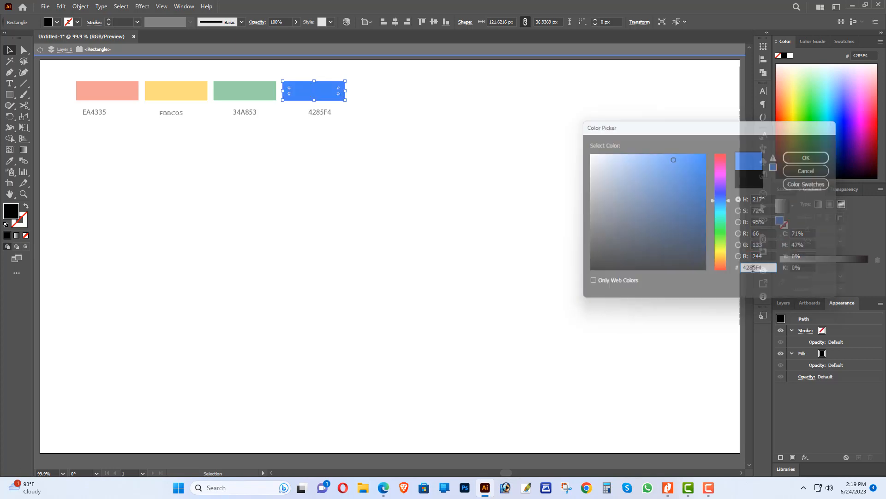
{"action": "double_click", "coordinate": [464, 166]}
Align the four hex code labels on their vertical centers, then deselect them
{"action": "left_click_drag", "start_coordinate": [412, 148], "coordinate": [59, 123]}
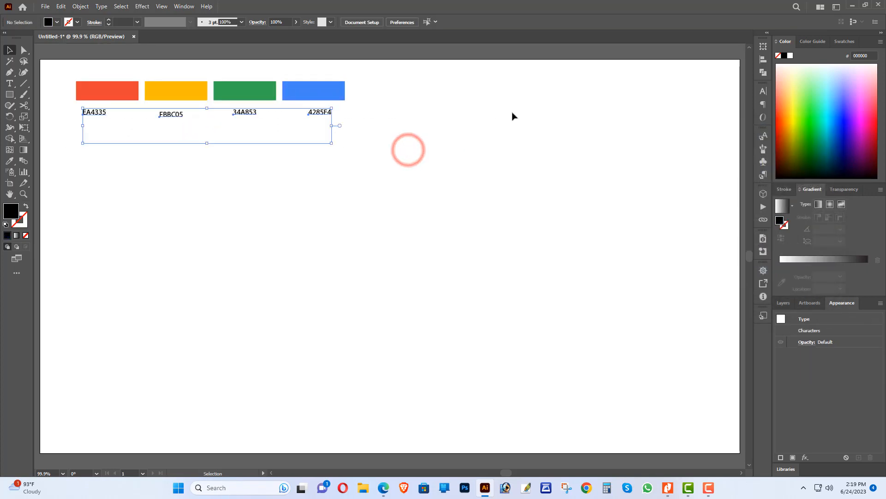
{"action": "left_click", "coordinate": [764, 64]}
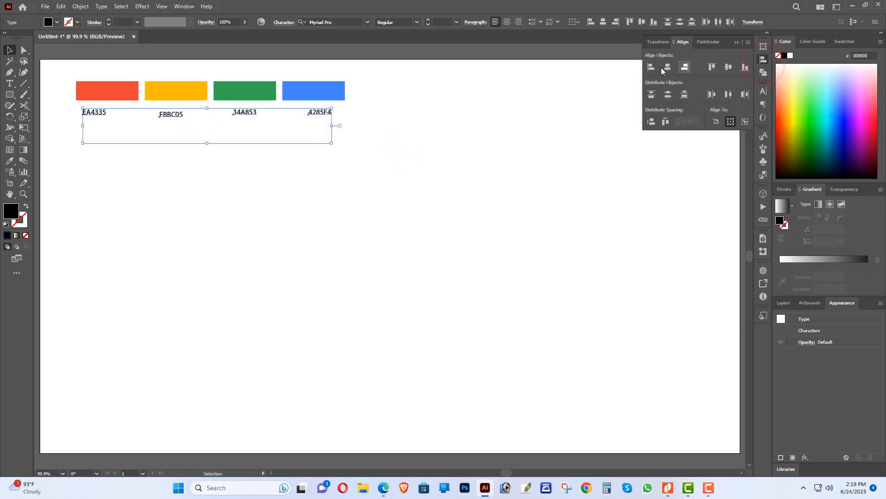
{"action": "left_click", "coordinate": [729, 68]}
{"action": "left_click", "coordinate": [412, 202]}
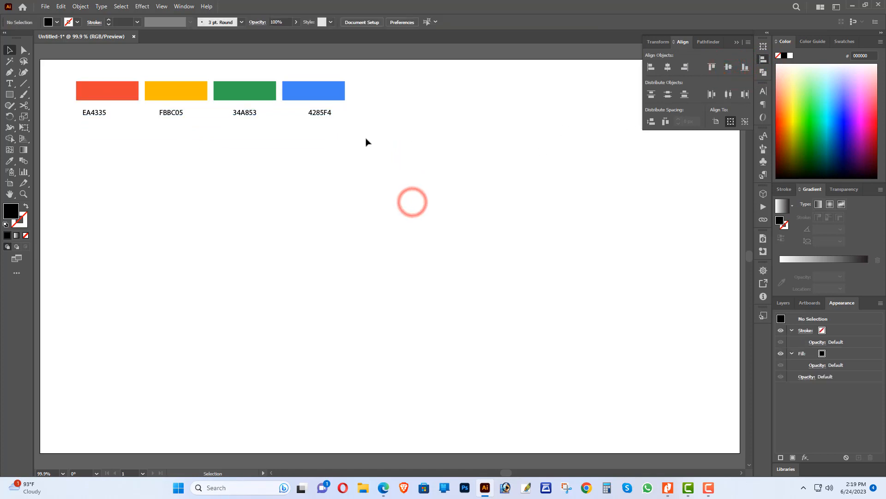
Move the four hex code labels up together onto their colored rectangles and deselect them
{"action": "left_click_drag", "start_coordinate": [380, 143], "coordinate": [95, 119]}
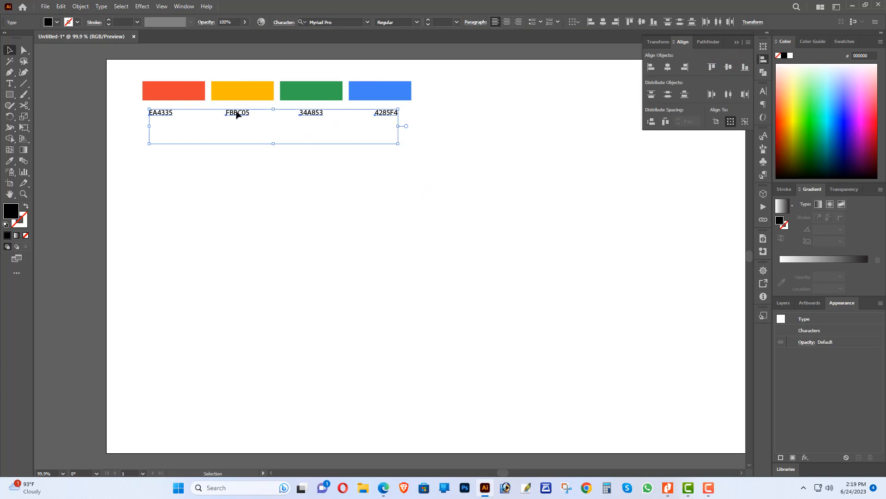
{"action": "left_click_drag", "start_coordinate": [237, 113], "coordinate": [236, 93]}
{"action": "left_click", "coordinate": [299, 129]}
{"action": "left_click", "coordinate": [470, 315]}
{"action": "left_click_drag", "start_coordinate": [584, 205], "coordinate": [525, 216]}
{"action": "left_click", "coordinate": [737, 42]}
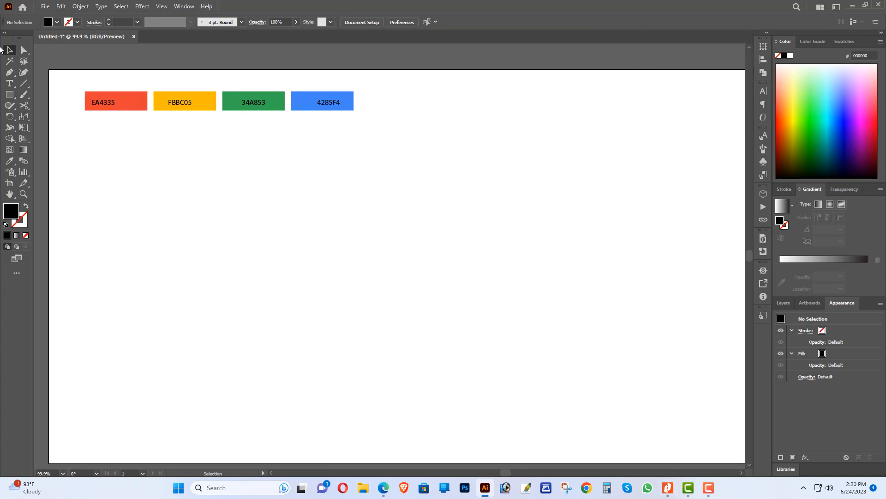
Draw a black circle about 373 px in diameter below the palette, near the middle of the artboard
{"action": "left_click", "coordinate": [9, 96]}
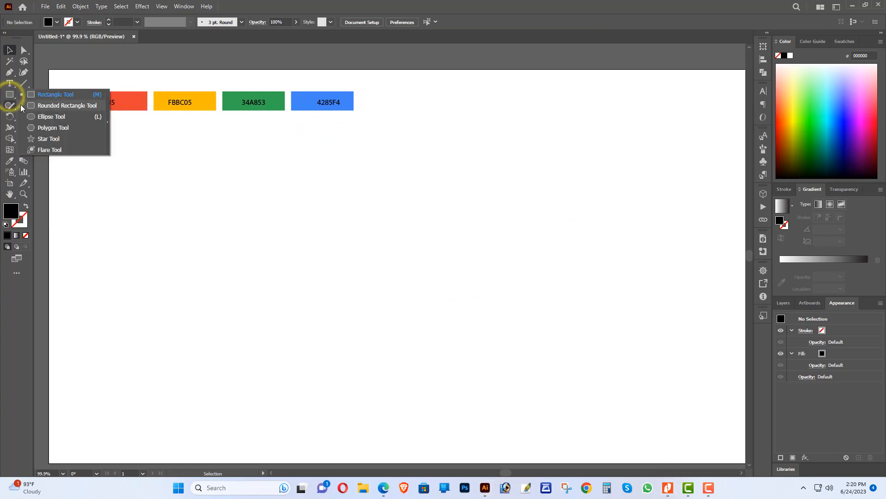
{"action": "left_click", "coordinate": [32, 115]}
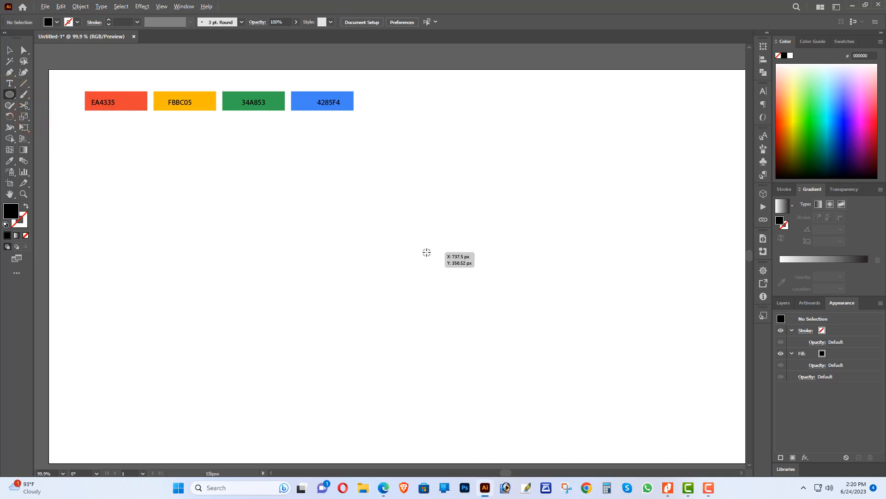
{"action": "left_click_drag", "start_coordinate": [424, 253], "coordinate": [520, 347]}
{"action": "left_click", "coordinate": [12, 51]}
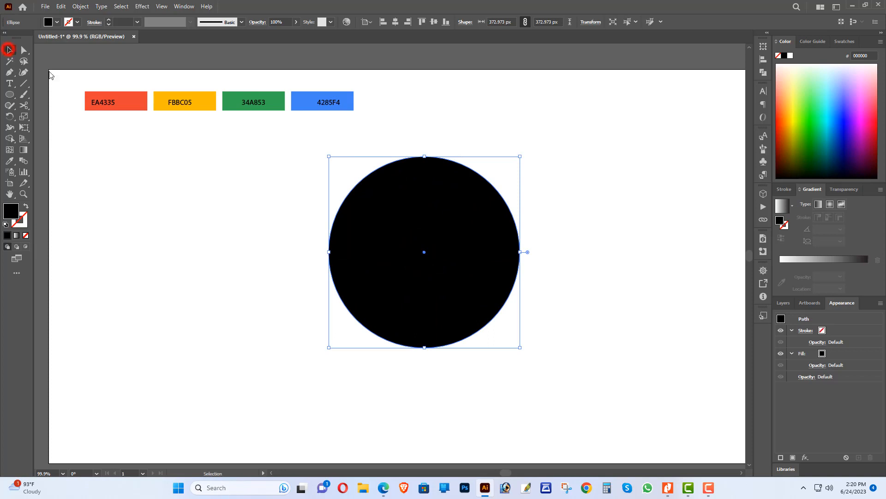
{"action": "left_click", "coordinate": [434, 212]}
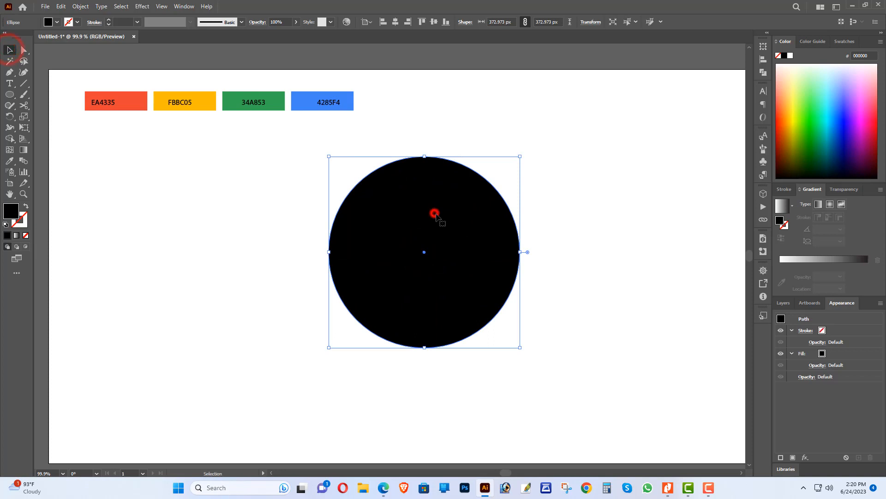
Paste a copy of the circle in front and scale it down concentrically to about 275 px in diameter
{"action": "left_click", "coordinate": [64, 7]}
{"action": "left_click", "coordinate": [85, 52]}
{"action": "left_click", "coordinate": [61, 6]}
{"action": "left_click", "coordinate": [79, 70]}
{"action": "left_click_drag", "start_coordinate": [521, 347], "coordinate": [496, 321]}
{"action": "left_click", "coordinate": [582, 253]}
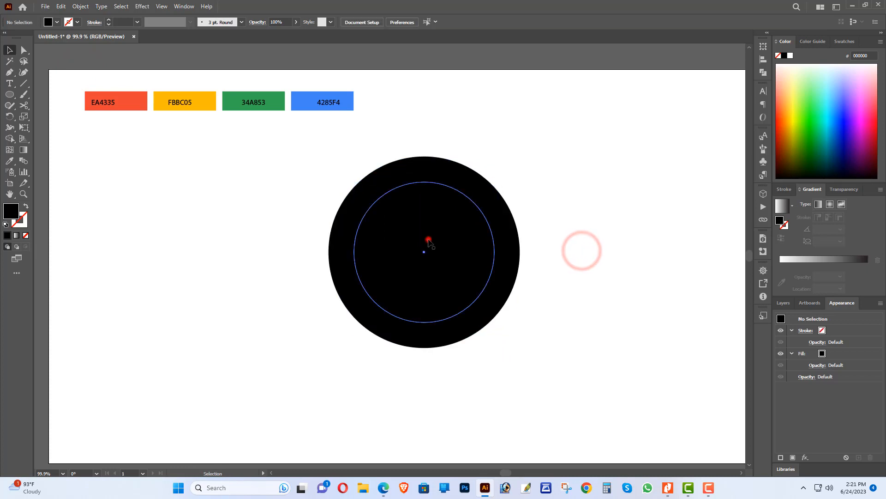
Fill the inner circle with the brown swatch 8C6239 and deselect it
{"action": "left_click", "coordinate": [428, 239]}
{"action": "left_click", "coordinate": [56, 21]}
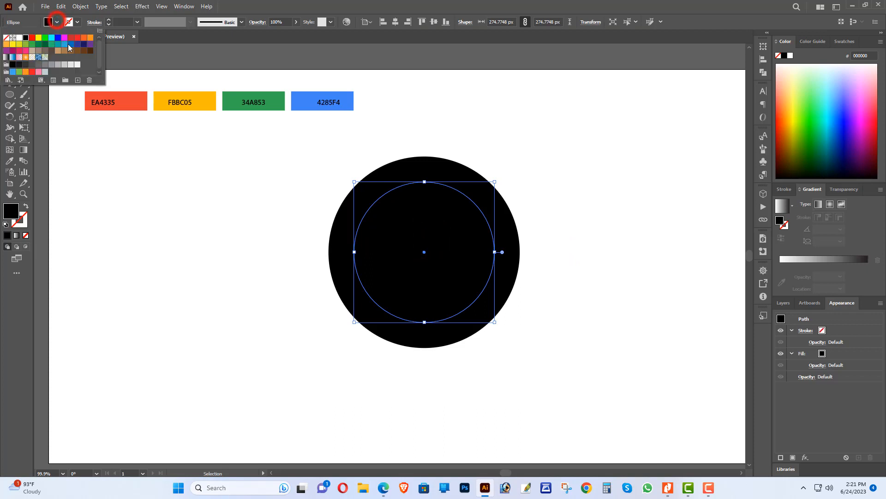
{"action": "left_click", "coordinate": [74, 53]}
{"action": "left_click", "coordinate": [146, 185]}
{"action": "left_click", "coordinate": [563, 405]}
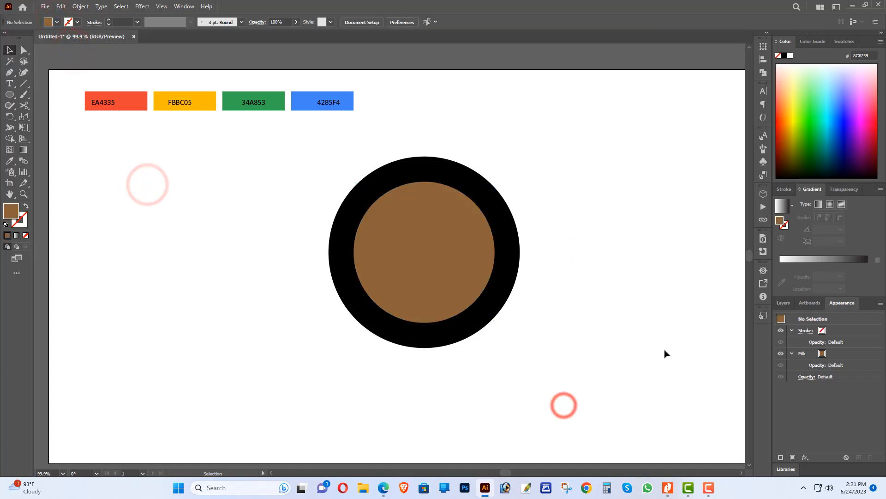
Align the two circles to each other on both their horizontal and vertical centers
{"action": "left_click_drag", "start_coordinate": [549, 178], "coordinate": [340, 323]}
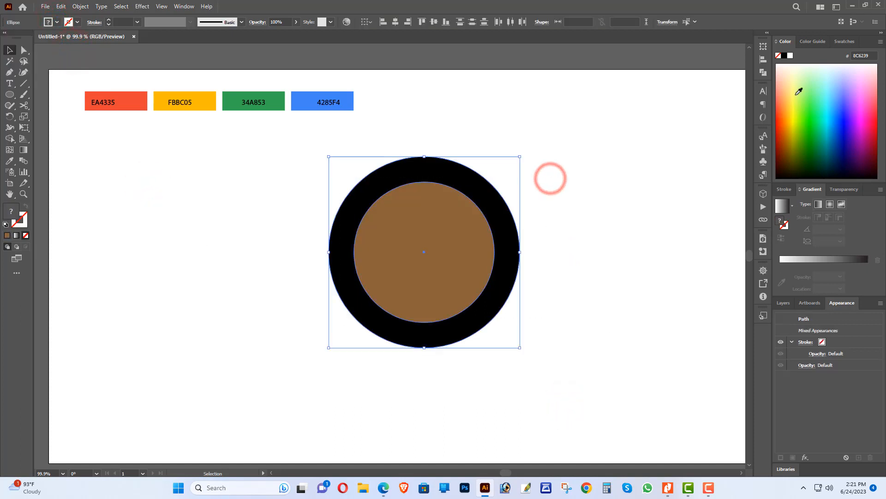
{"action": "left_click", "coordinate": [761, 59]}
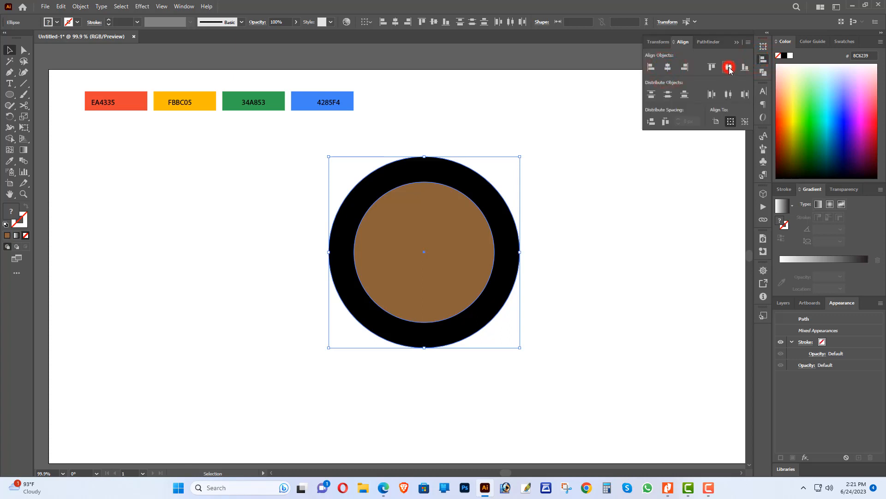
{"action": "left_click", "coordinate": [667, 68]}
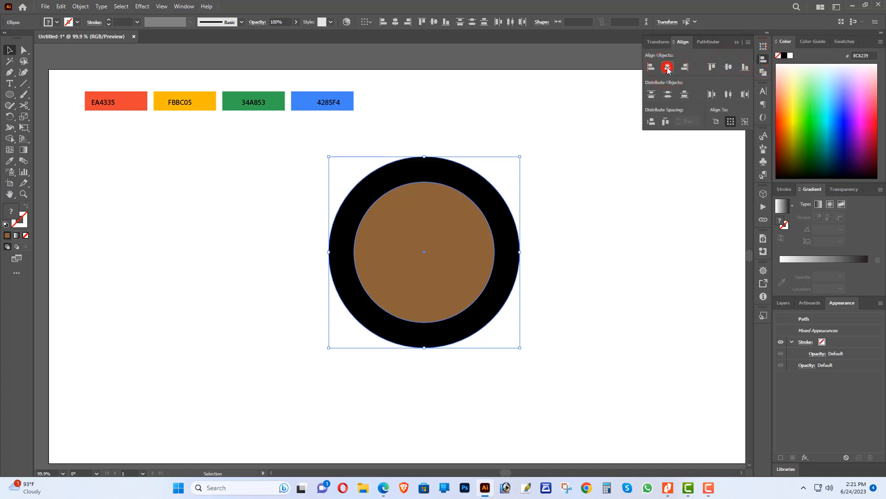
{"action": "left_click", "coordinate": [644, 178]}
{"action": "left_click_drag", "start_coordinate": [521, 174], "coordinate": [467, 208]}
{"action": "left_click", "coordinate": [650, 247]}
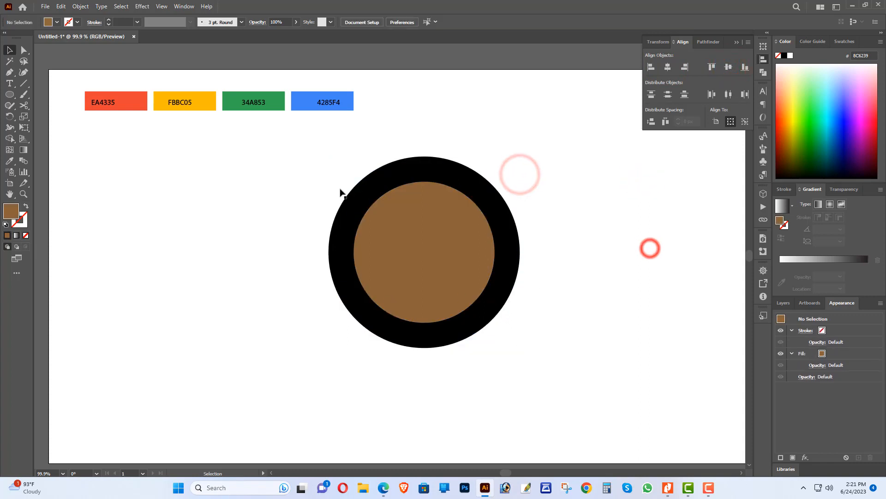
Draw a horizontal rectangle about 258 by 65 px from near the circles' center to beyond the outer circle's right edge
{"action": "left_click", "coordinate": [9, 94]}
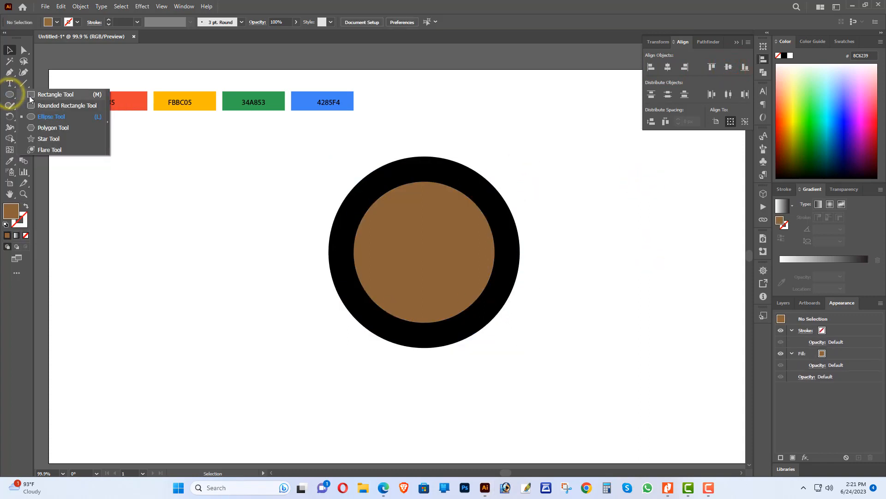
{"action": "left_click", "coordinate": [30, 95]}
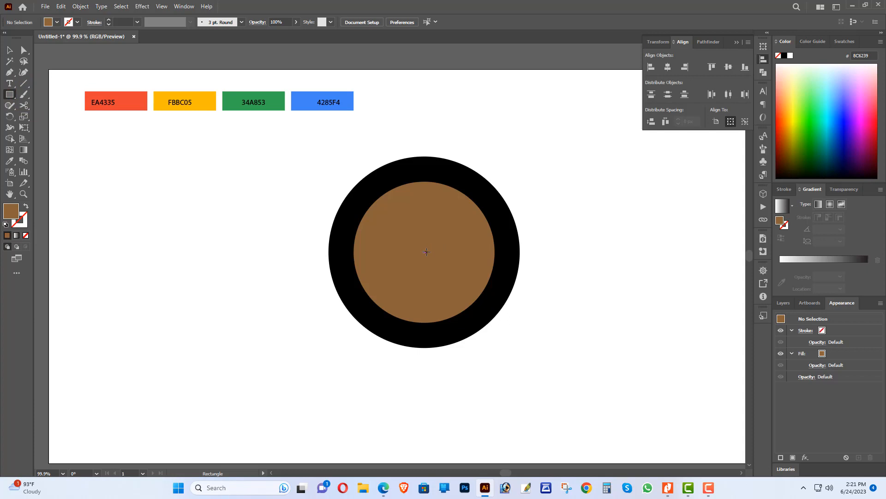
{"action": "left_click_drag", "start_coordinate": [425, 251], "coordinate": [545, 267]}
{"action": "left_click", "coordinate": [9, 49]}
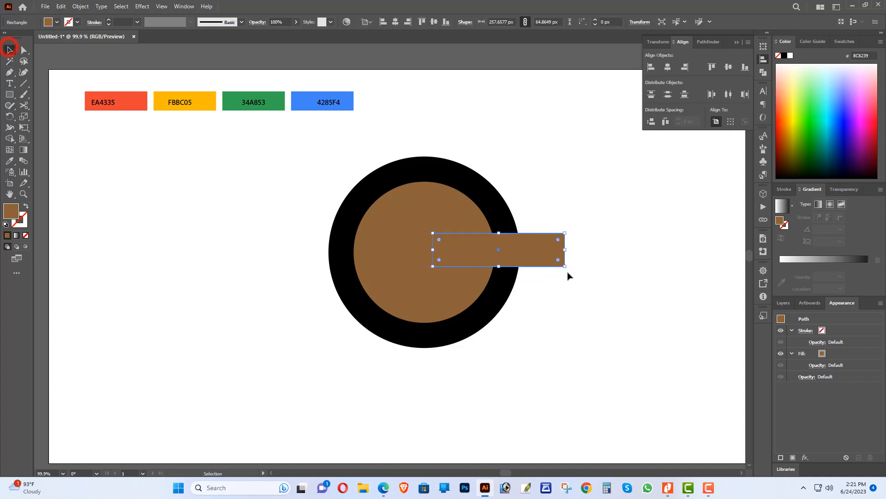
{"action": "left_click", "coordinate": [549, 215]}
Align the rectangle and both circles on their vertical centers, then deselect them
{"action": "left_click", "coordinate": [485, 200]}
{"action": "left_click", "coordinate": [542, 248]}
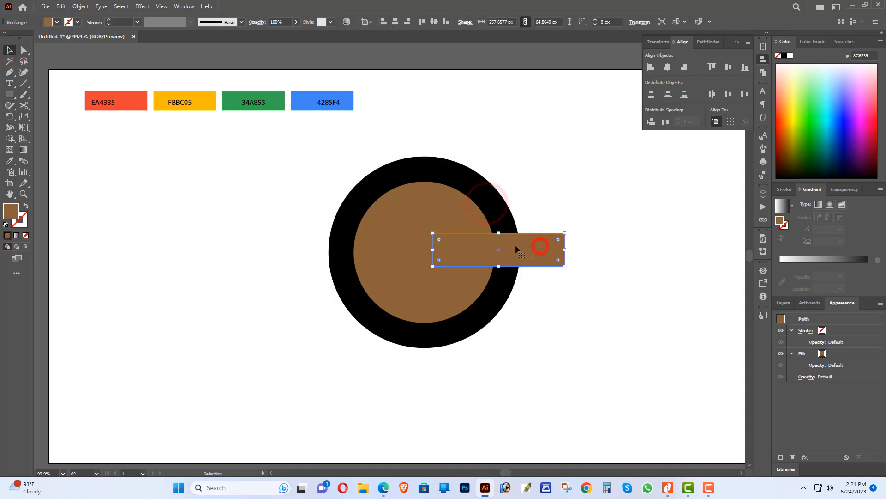
{"action": "left_click", "coordinate": [477, 188], "text": "shift"}
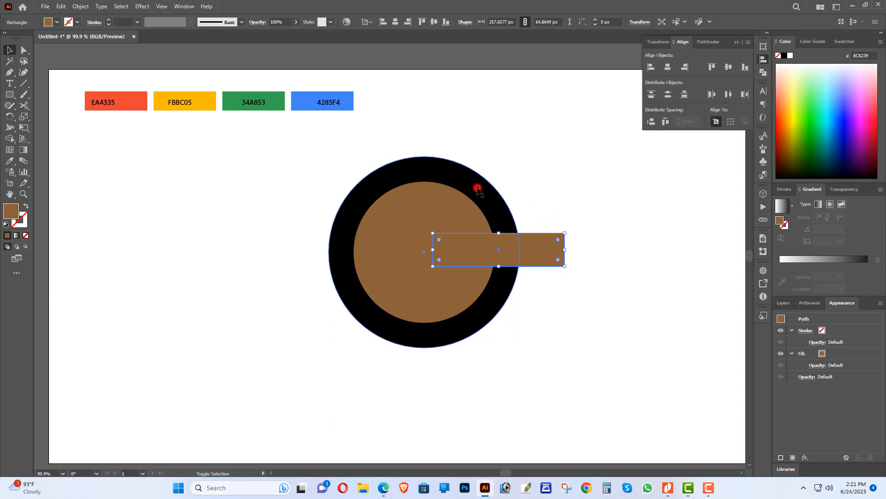
{"action": "left_click", "coordinate": [728, 67]}
{"action": "left_click", "coordinate": [651, 259]}
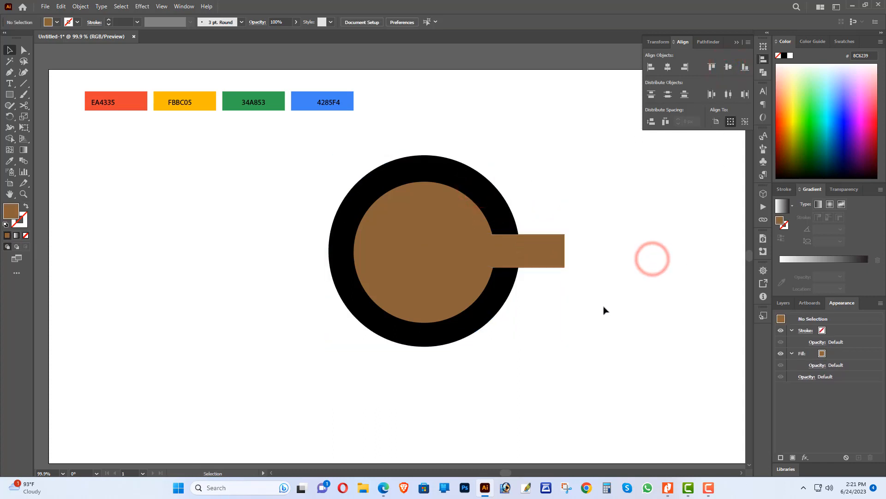
{"action": "left_click_drag", "start_coordinate": [504, 130], "coordinate": [464, 352]}
{"action": "left_click", "coordinate": [728, 67]}
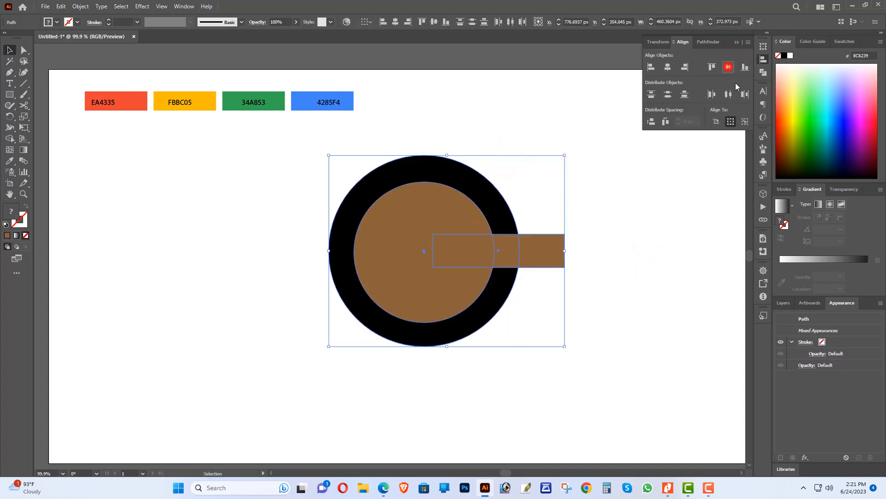
{"action": "left_click", "coordinate": [646, 222]}
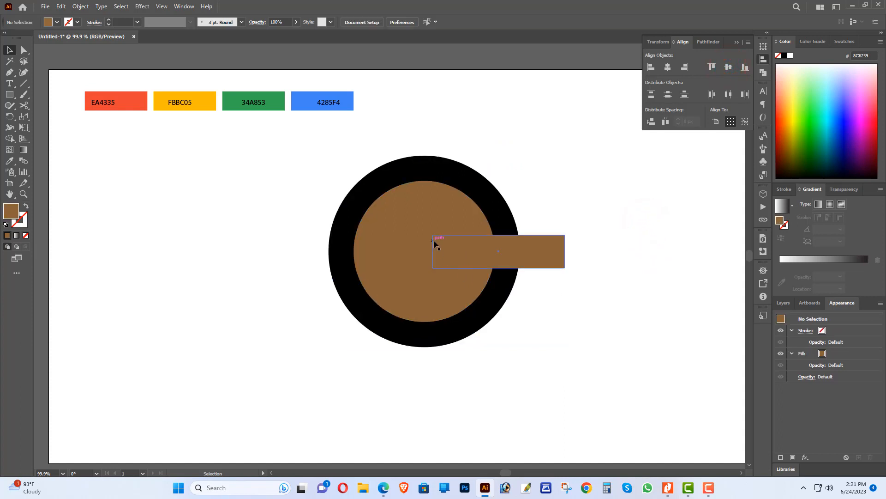
{"action": "left_click", "coordinate": [700, 231]}
Fill the rectangle with the dark brown swatch 42210B and deselect it
{"action": "left_click", "coordinate": [527, 249]}
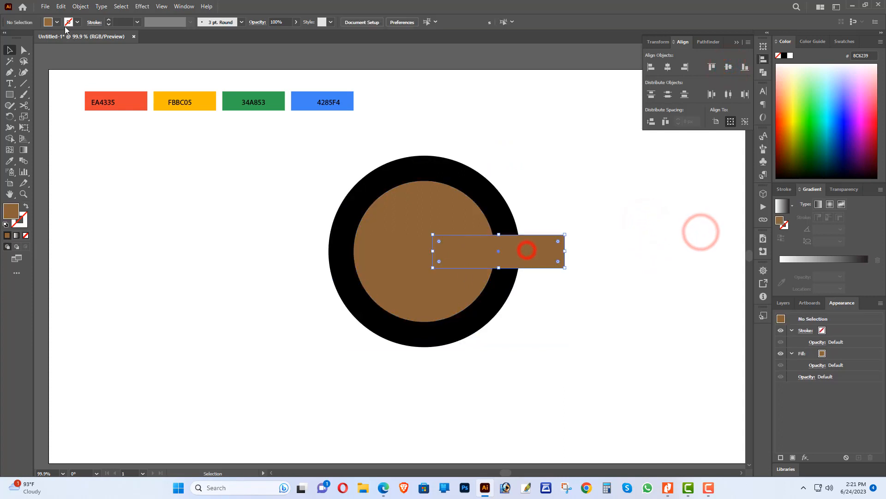
{"action": "left_click", "coordinate": [57, 22]}
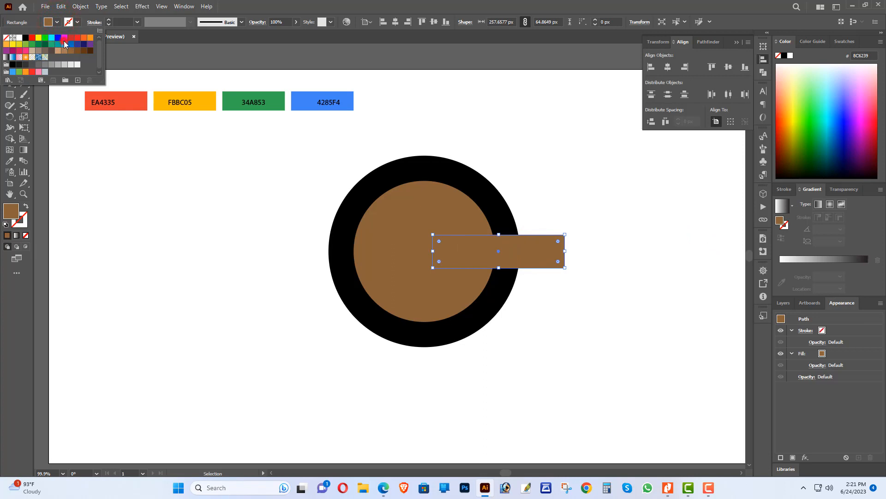
{"action": "left_click", "coordinate": [64, 42]}
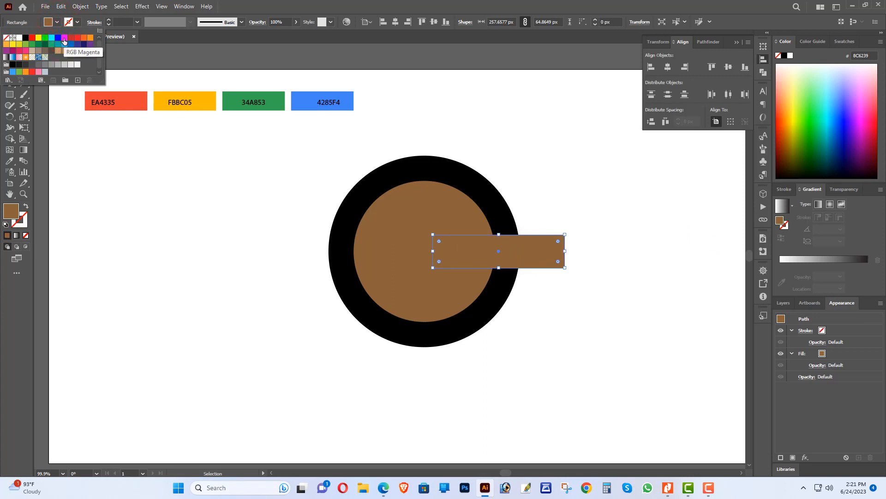
{"action": "left_click", "coordinate": [63, 39]}
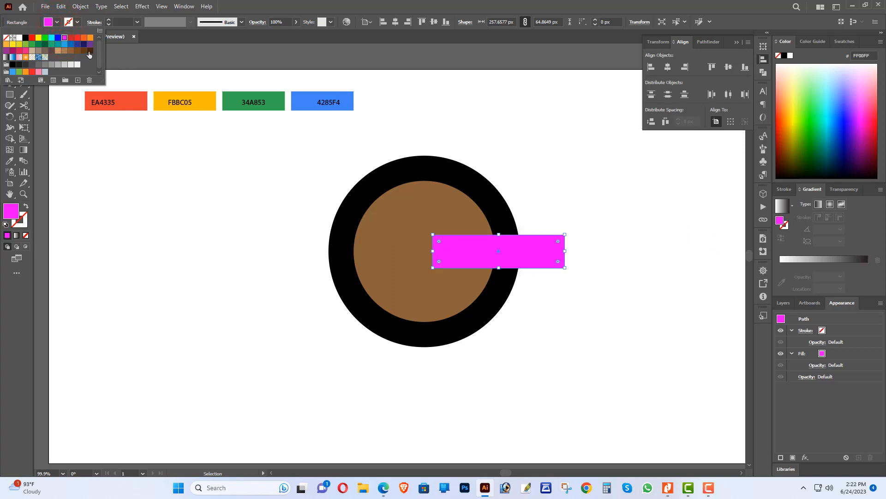
{"action": "left_click", "coordinate": [89, 51]}
{"action": "left_click", "coordinate": [181, 251]}
{"action": "left_click", "coordinate": [181, 250]}
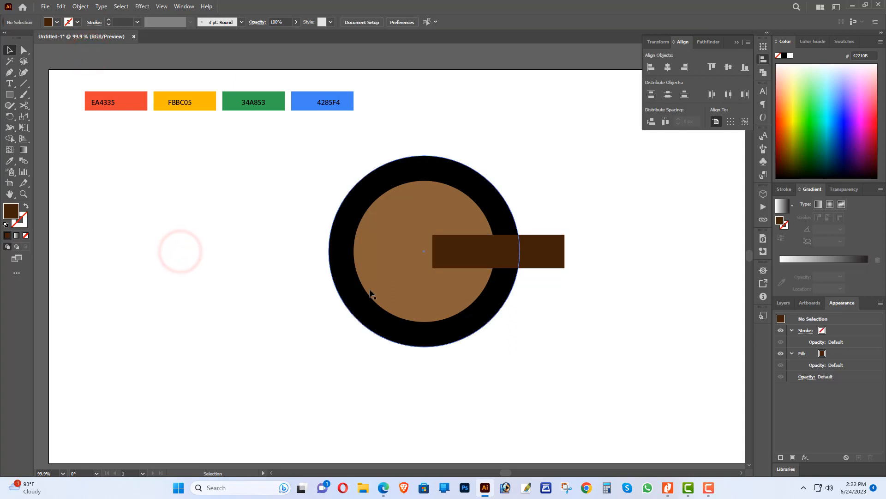
Draw a 45° line rising to the right across the circles, about 371 px wide and high, with a 1 pt black stroke
{"action": "right_click", "coordinate": [17, 83]}
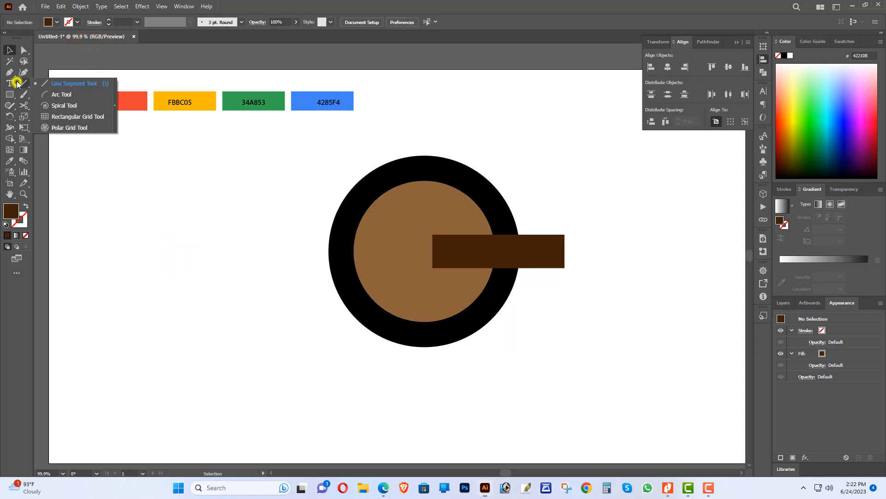
{"action": "left_click", "coordinate": [58, 78]}
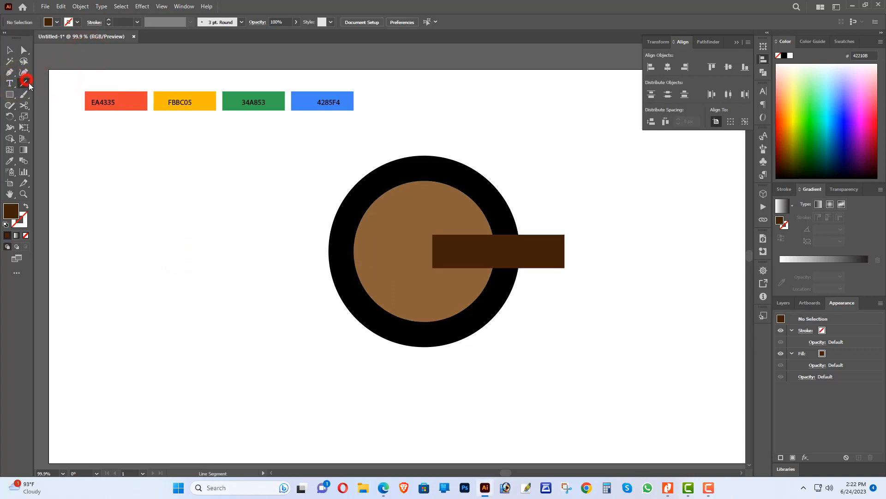
{"action": "left_click_drag", "start_coordinate": [477, 126], "coordinate": [401, 411]}
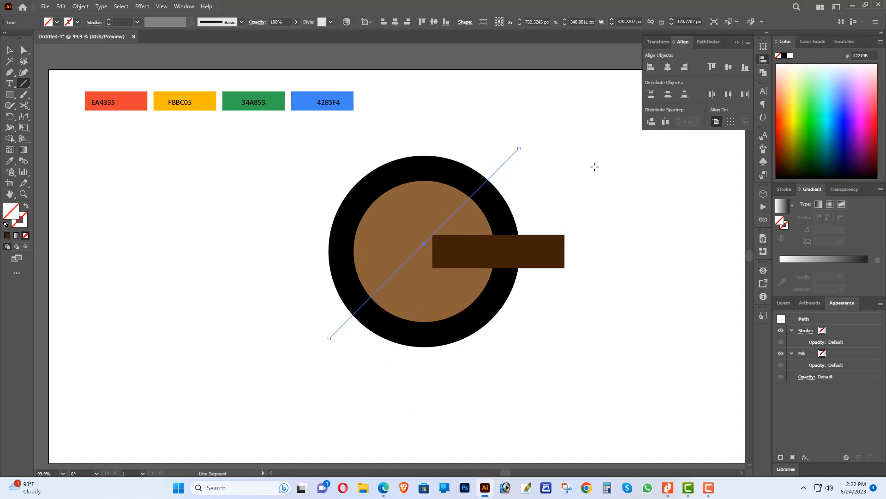
{"action": "left_click", "coordinate": [110, 20]}
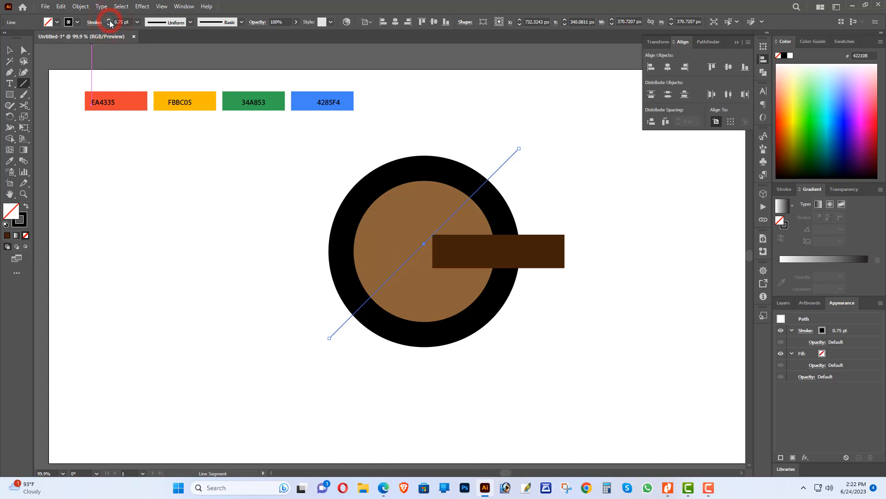
{"action": "left_click", "coordinate": [10, 52]}
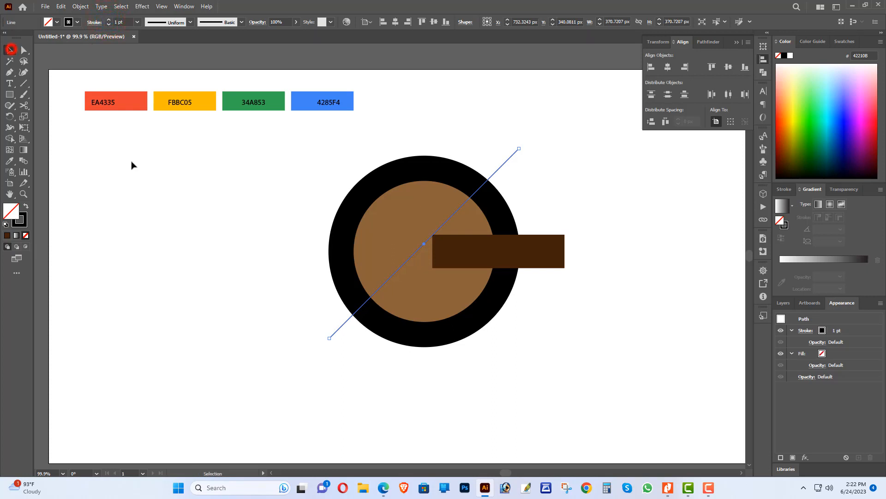
{"action": "left_click", "coordinate": [243, 259]}
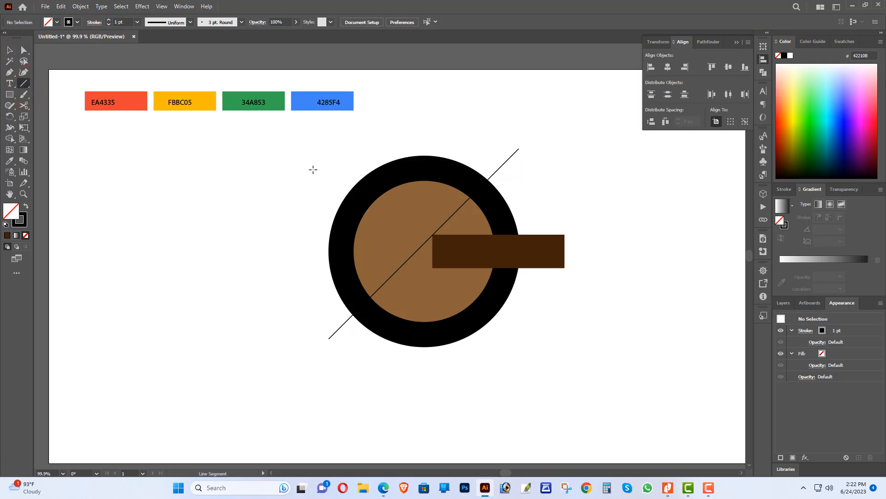
Draw a second 45° line falling to the right across the circles, about 340 px wide and high, crossing the first
{"action": "mouse_move", "coordinate": [334, 177]}
{"action": "left_mouse_down"}
{"action": "mouse_move", "coordinate": [425, 282]}
{"action": "mouse_move", "coordinate": [511, 347]}
{"action": "left_mouse_up"}
{"action": "left_click", "coordinate": [6, 53]}
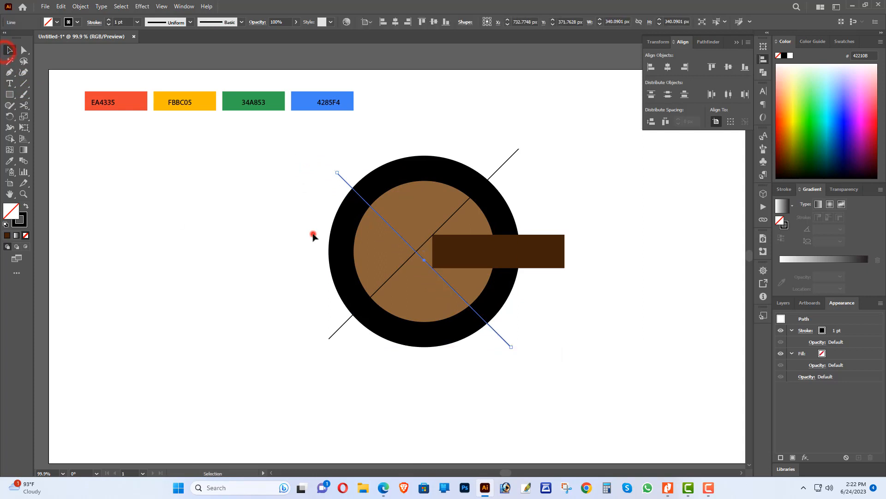
{"action": "left_click", "coordinate": [311, 234]}
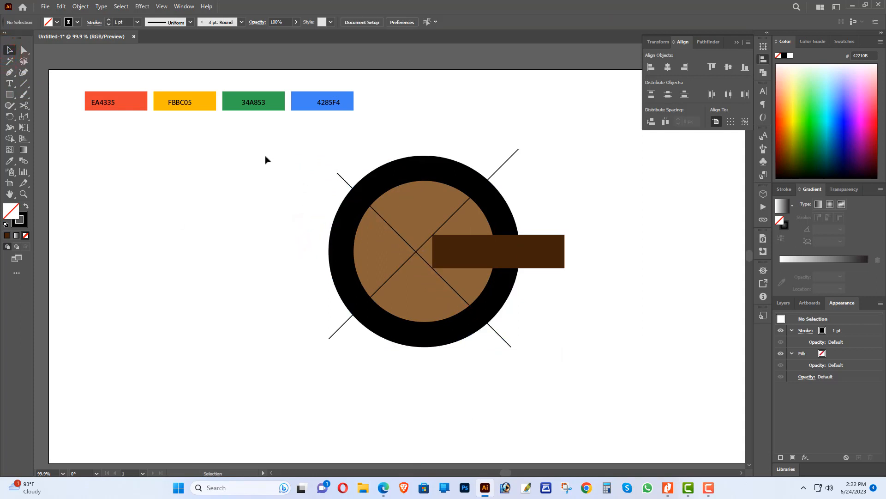
Split the circles, bar and crossing lines into separate pieces with Pathfinder Divide, and ungroup the result
{"action": "left_click_drag", "start_coordinate": [254, 159], "coordinate": [626, 401]}
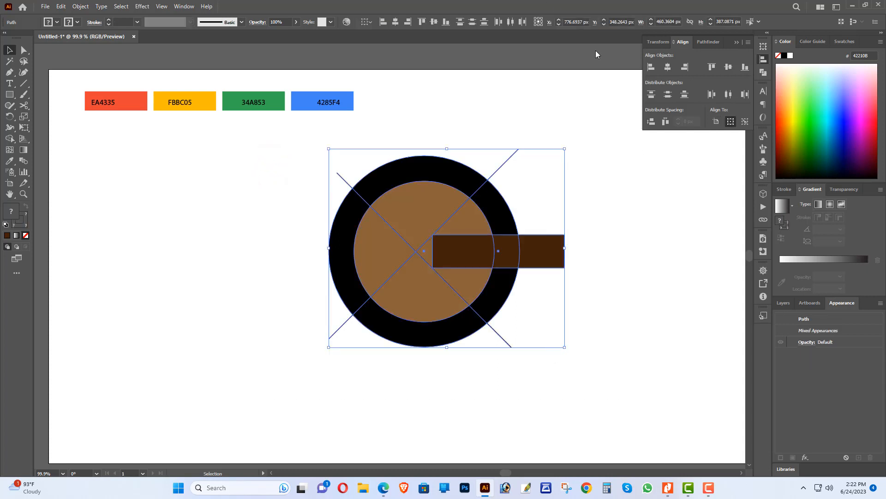
{"action": "left_click", "coordinate": [764, 72]}
{"action": "left_click", "coordinate": [658, 92]}
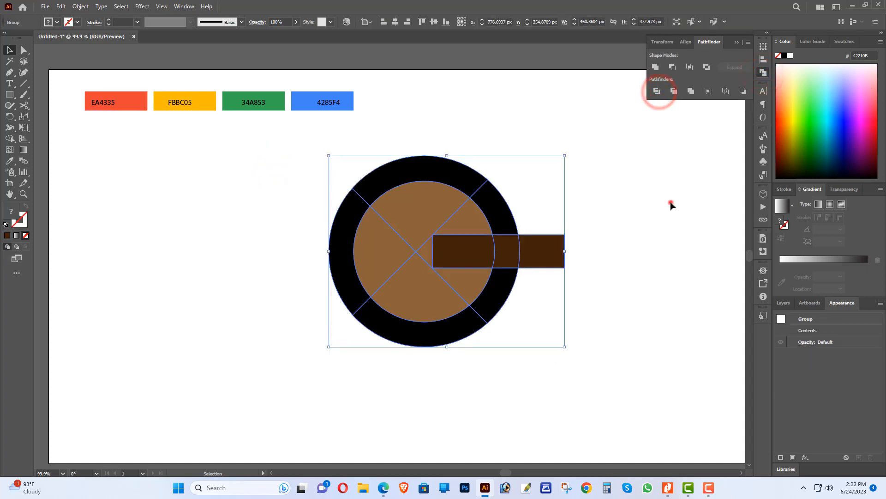
{"action": "left_click", "coordinate": [672, 205]}
{"action": "left_click", "coordinate": [421, 226]}
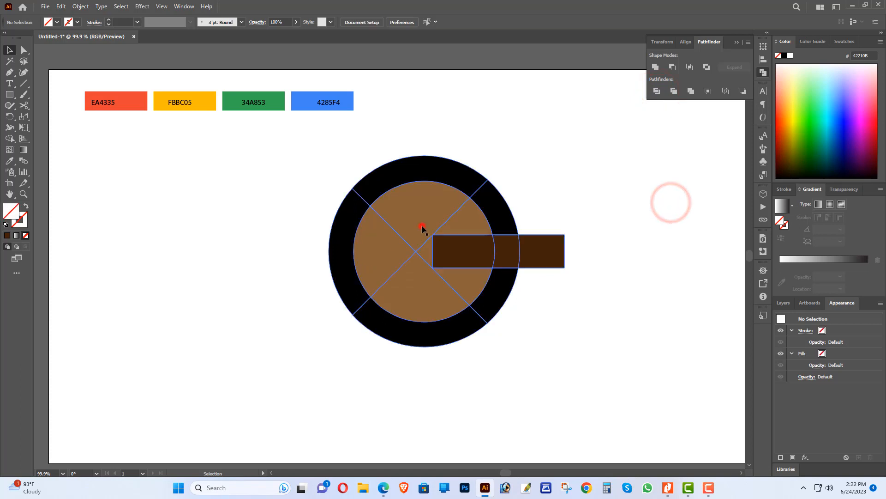
{"action": "right_click", "coordinate": [417, 177]}
{"action": "left_click", "coordinate": [459, 295]}
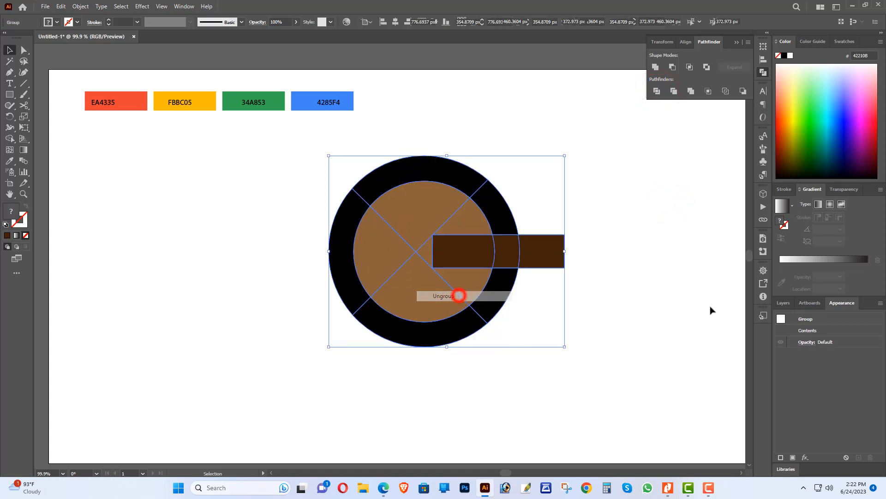
{"action": "left_click", "coordinate": [710, 309]}
Delete the bar piece extending outside the ring and all the light brown pieces of the inner circle
{"action": "left_click", "coordinate": [550, 250]}
{"action": "key", "text": "Delete"}
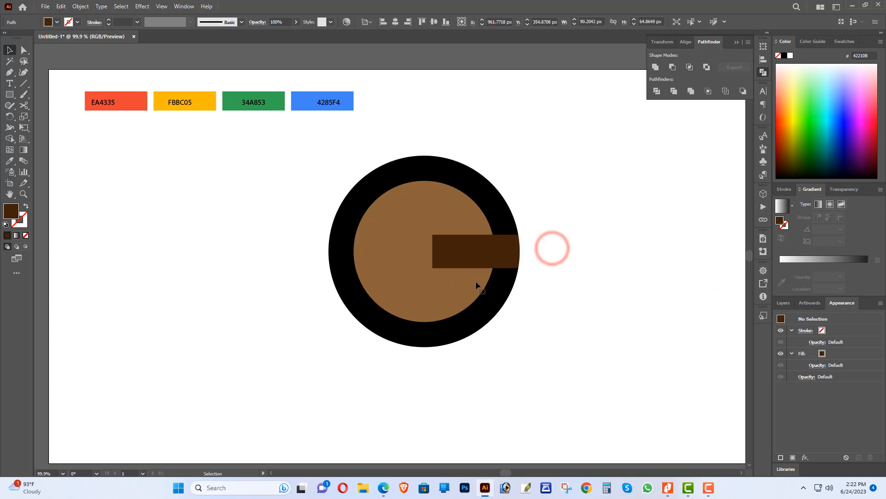
{"action": "left_click", "coordinate": [471, 282]}
{"action": "key", "text": "Delete"}
{"action": "left_click", "coordinate": [415, 291]}
{"action": "key", "text": "Delete"}
{"action": "left_click", "coordinate": [405, 232]}
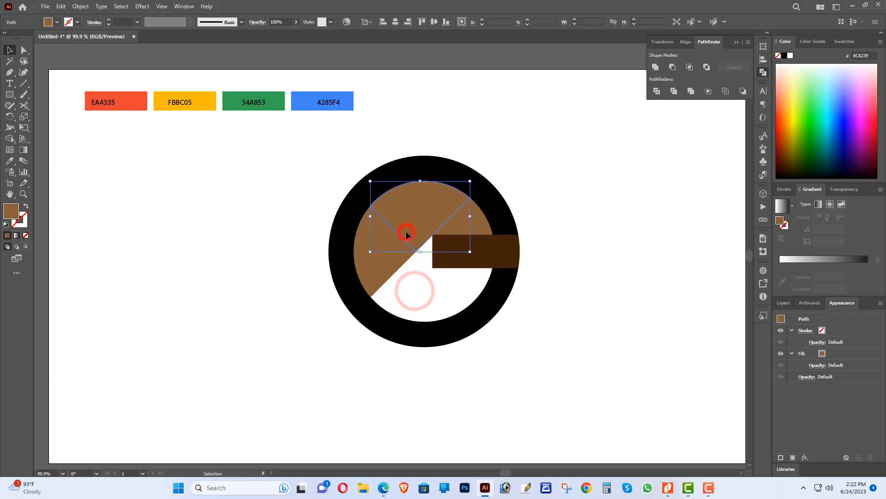
{"action": "key", "text": "Delete"}
{"action": "left_click", "coordinate": [465, 224]}
{"action": "key", "text": "Delete"}
{"action": "left_click", "coordinate": [398, 241]}
{"action": "key", "text": "Delete"}
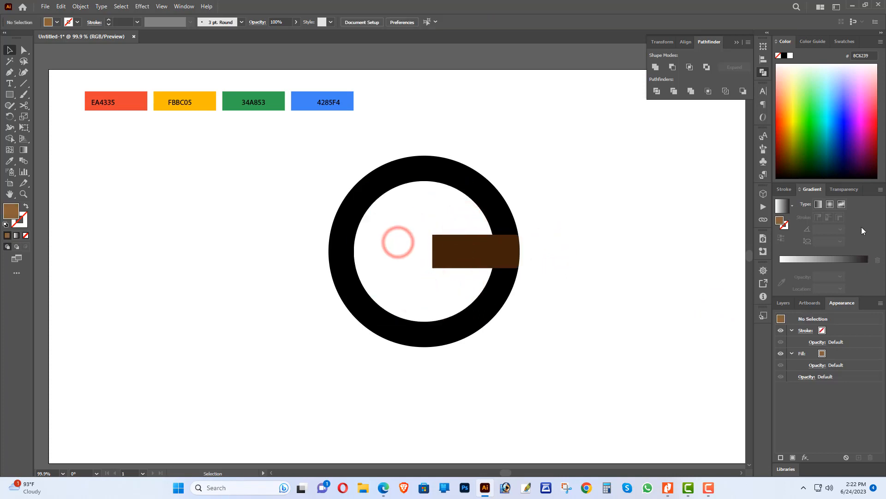
{"action": "left_click", "coordinate": [481, 181]}
{"action": "key", "text": "Delete"}
{"action": "key", "text": "a"}
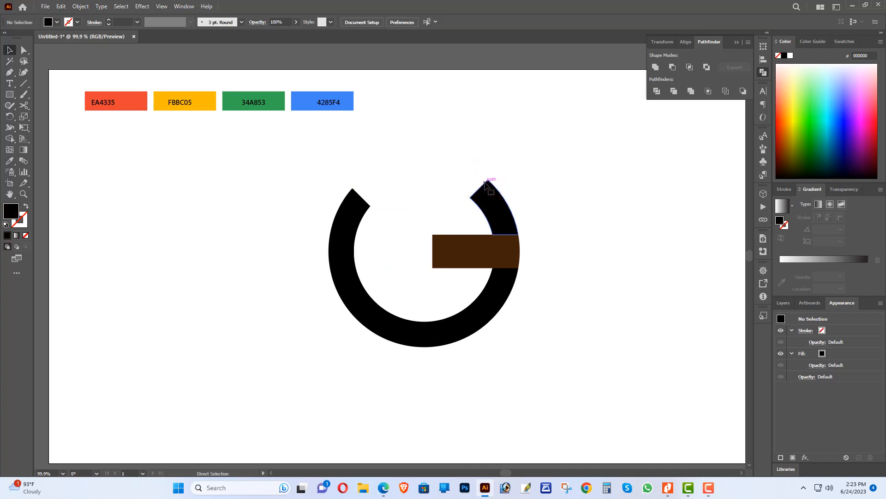
{"action": "key", "text": "ctrl+z"}
{"action": "key", "text": "v"}
Delete the ring segment directly above the bar and lower the upper edge of both bar pieces to a height of about 51.5 px
{"action": "left_click", "coordinate": [486, 201]}
{"action": "key", "text": "Delete"}
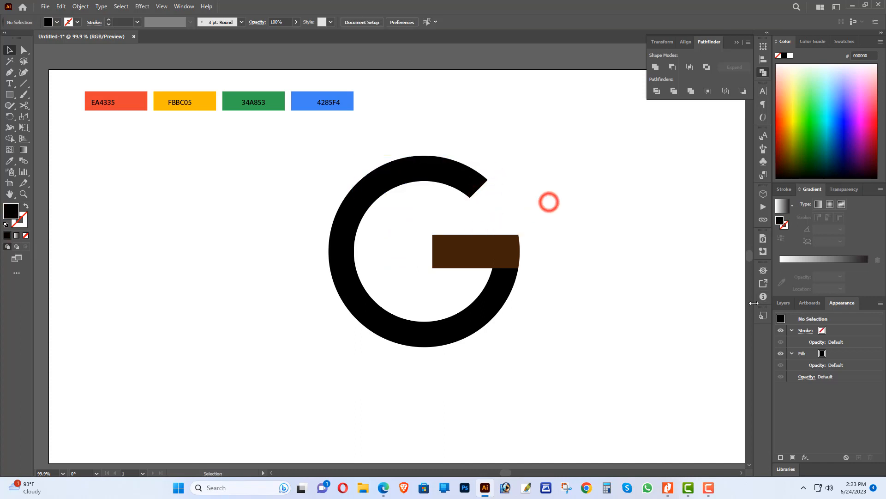
{"action": "left_click", "coordinate": [499, 253]}
{"action": "left_click", "coordinate": [471, 250], "text": "shift"}
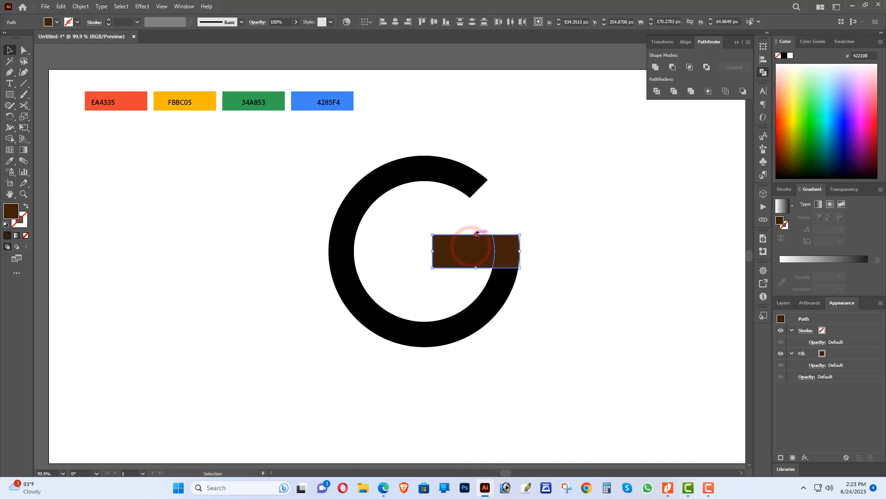
{"action": "left_click_drag", "start_coordinate": [478, 237], "coordinate": [477, 242]}
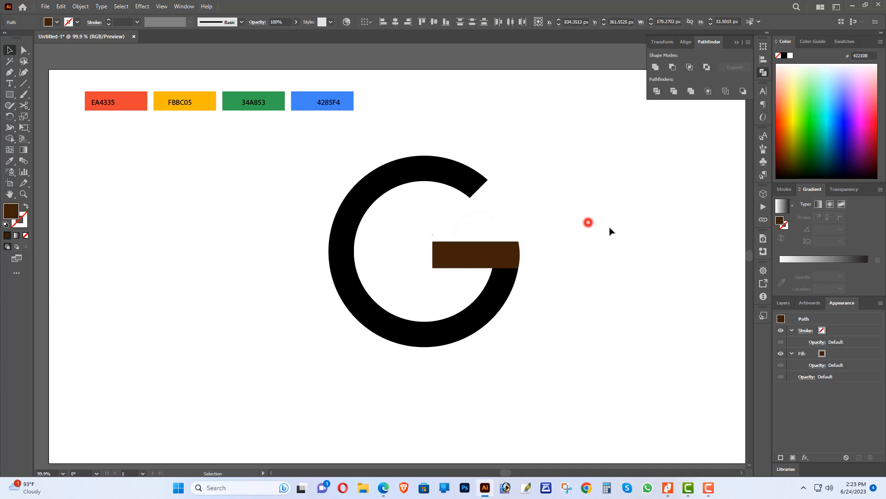
{"action": "left_click", "coordinate": [588, 222]}
{"action": "left_click_drag", "start_coordinate": [281, 146], "coordinate": [559, 342]}
{"action": "left_click", "coordinate": [671, 283]}
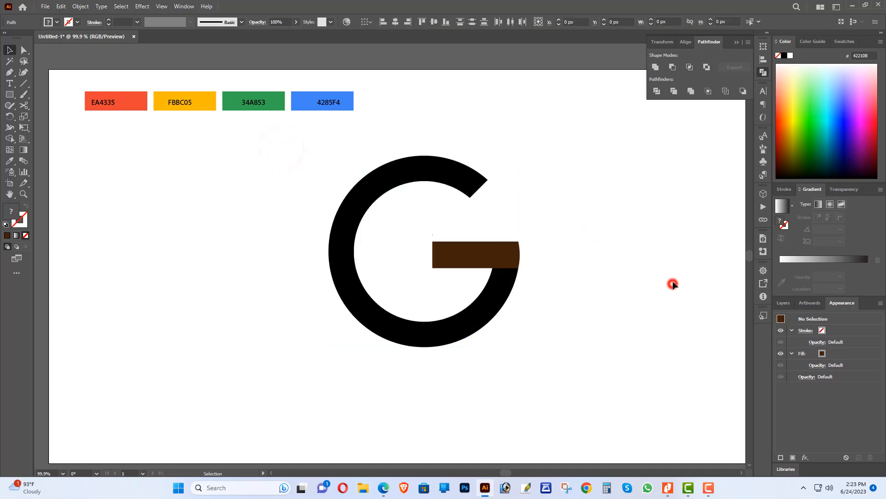
Fill the upper ring segment with the red sampled from the EA4335 swatch
{"action": "left_click", "coordinate": [451, 173]}
{"action": "left_click", "coordinate": [10, 161]}
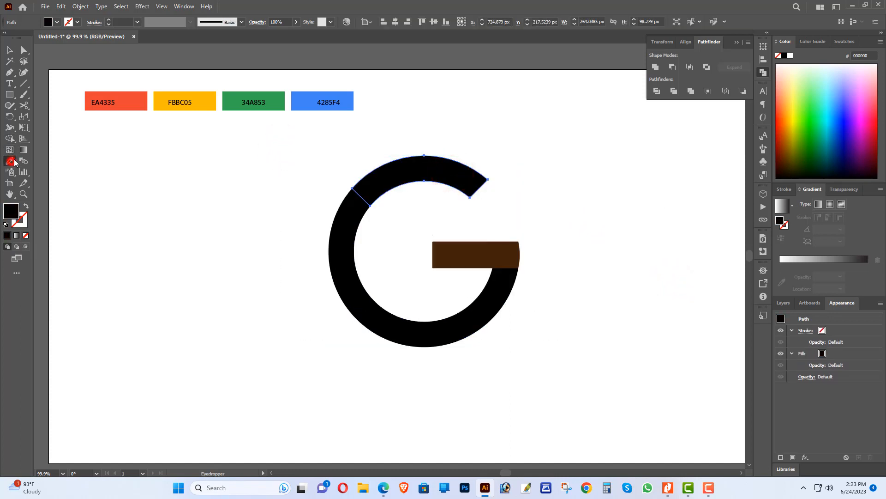
{"action": "left_click", "coordinate": [141, 97]}
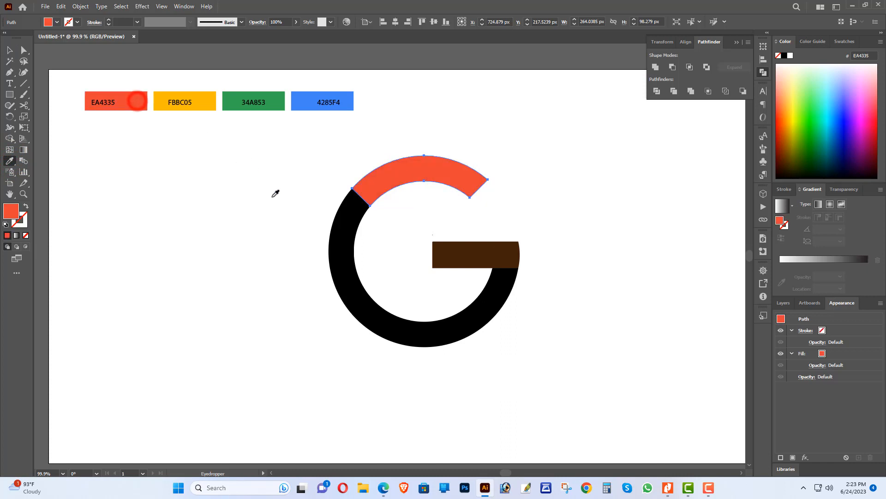
Fill the left ring segment with the sampled yellow FBBC05 and the lower ring segment with the sampled green 34A853
{"action": "left_click", "coordinate": [344, 235], "text": "ctrl"}
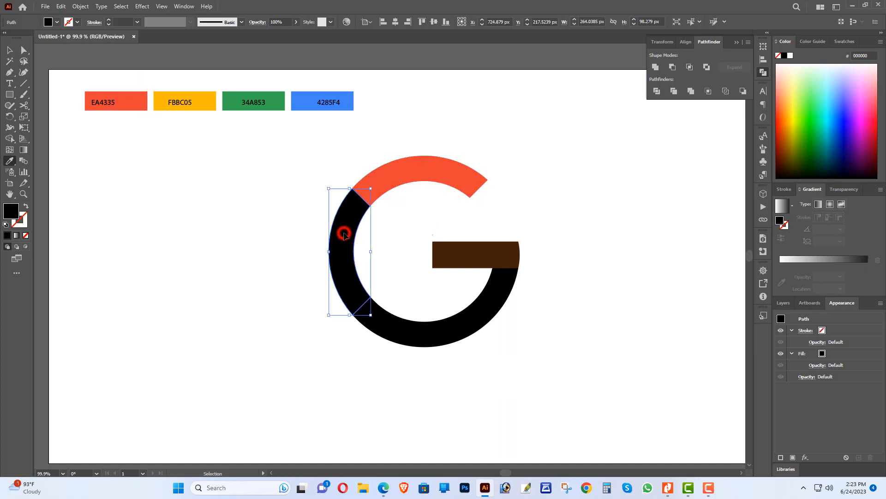
{"action": "left_click", "coordinate": [210, 99]}
{"action": "left_click", "coordinate": [419, 327], "text": "ctrl"}
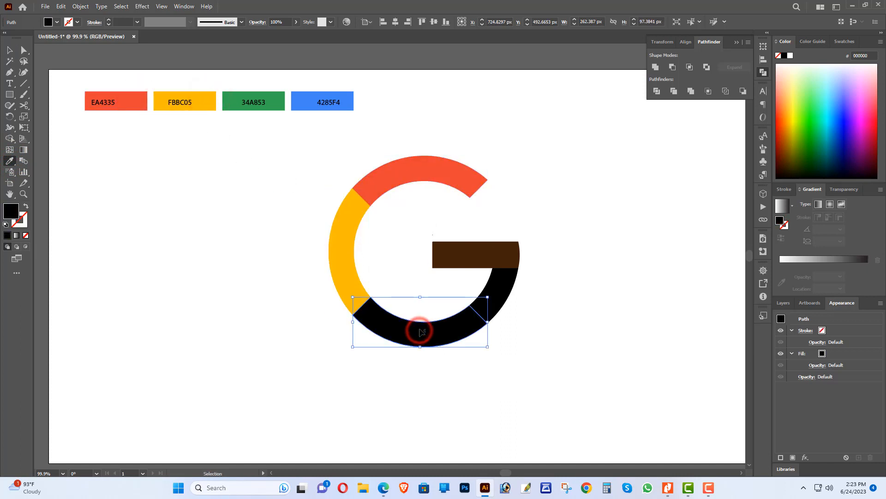
{"action": "left_click", "coordinate": [271, 99]}
Fill both bar pieces and the black lower-right ring segment with the blue sampled from the 4285F4 swatch, and deselect them
{"action": "left_click", "coordinate": [493, 297], "text": "ctrl"}
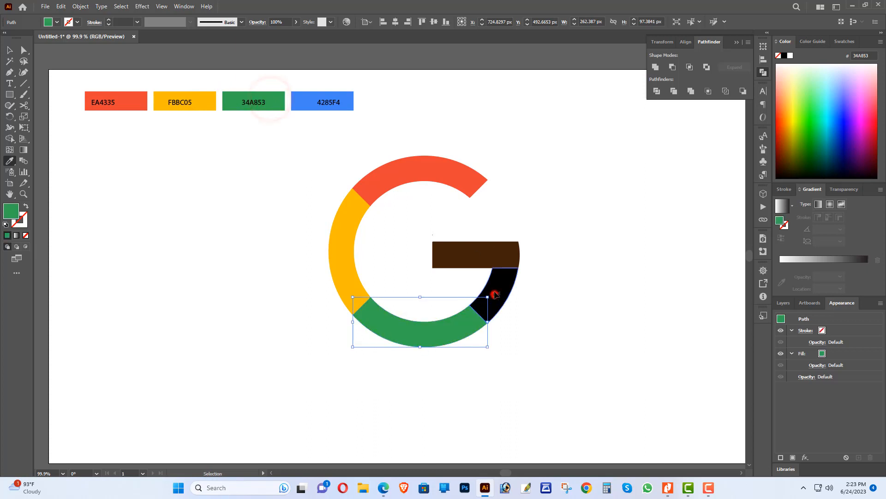
{"action": "left_click", "coordinate": [503, 250], "text": "ctrl"}
{"action": "left_click", "coordinate": [464, 254], "text": "ctrl"}
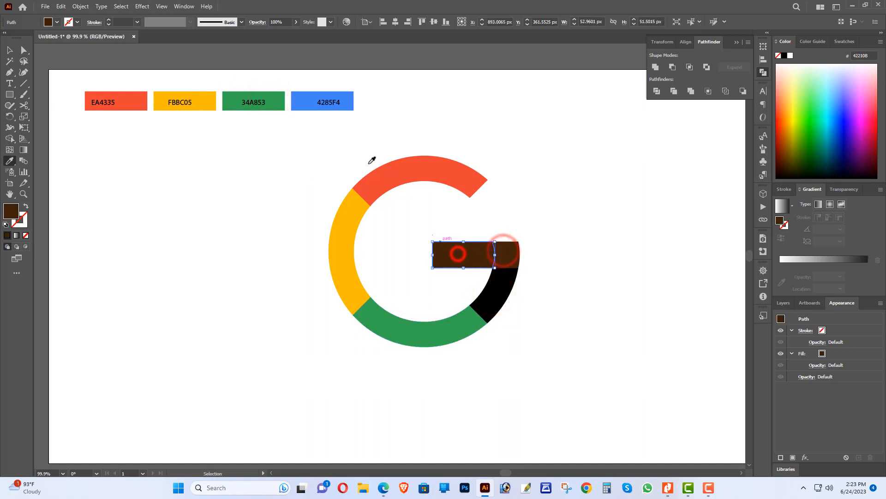
{"action": "left_click", "coordinate": [348, 100]}
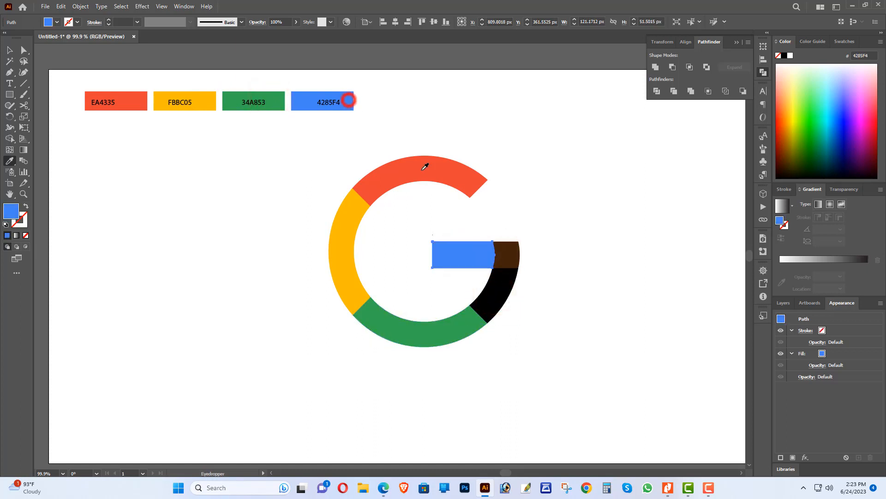
{"action": "left_click", "coordinate": [510, 254], "text": "ctrl+shift"}
{"action": "left_click", "coordinate": [500, 297], "text": "ctrl+shift"}
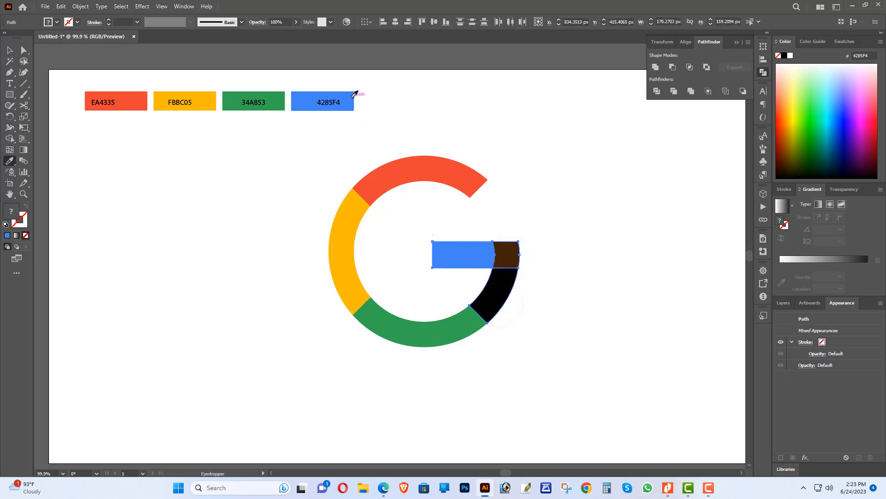
{"action": "left_click", "coordinate": [354, 96]}
{"action": "left_click", "coordinate": [9, 50]}
{"action": "left_click", "coordinate": [220, 233]}
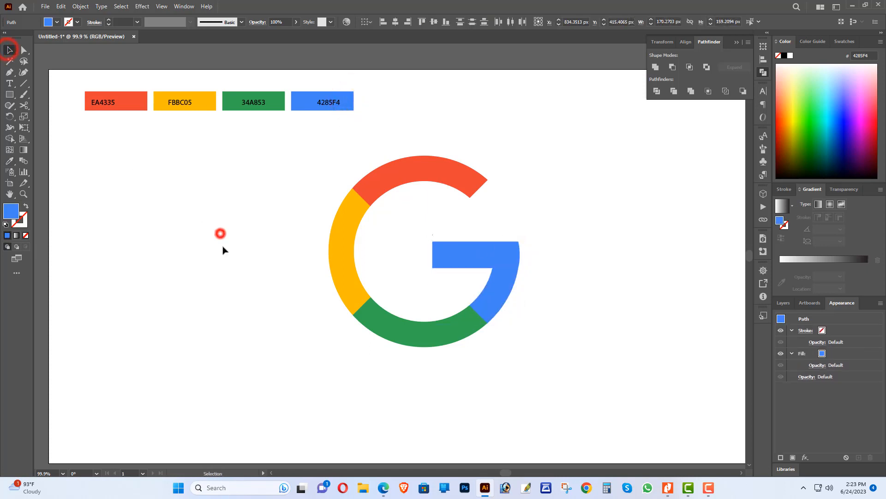
Enlarge the complete G slightly and proportionally from its center, and deselect it
{"action": "left_click_drag", "start_coordinate": [286, 172], "coordinate": [604, 377]}
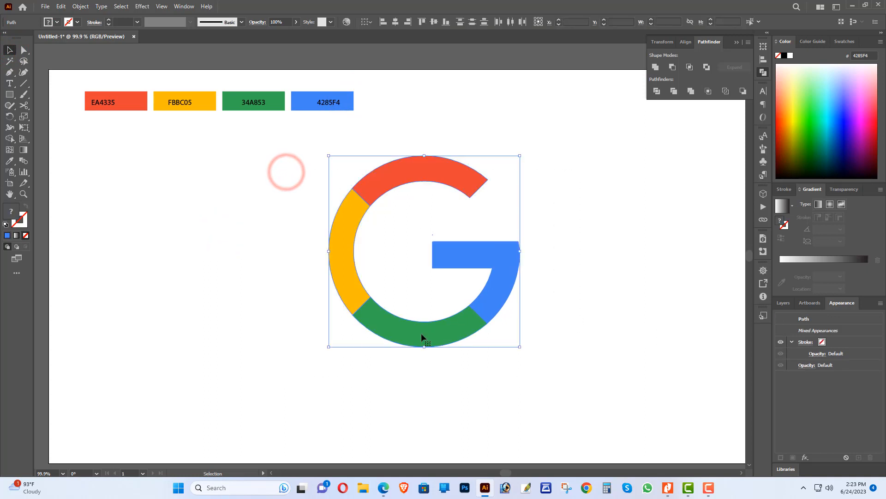
{"action": "left_click_drag", "start_coordinate": [521, 348], "coordinate": [526, 354]}
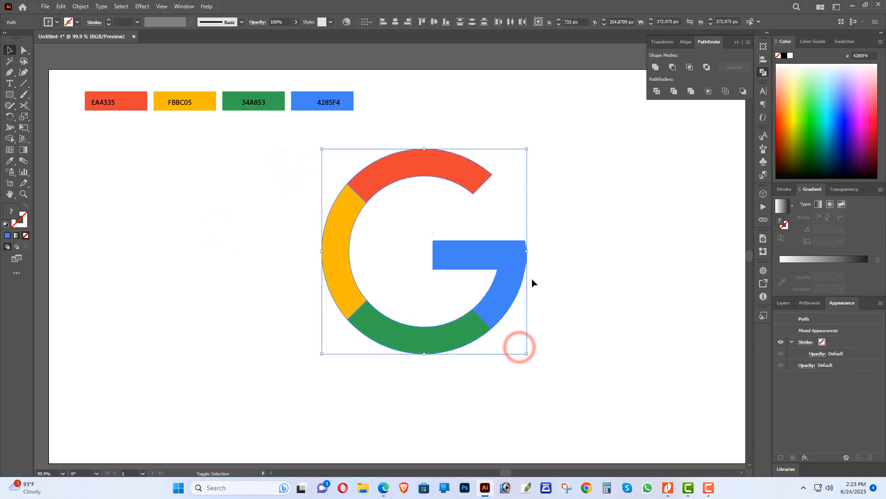
{"action": "left_click", "coordinate": [666, 275]}
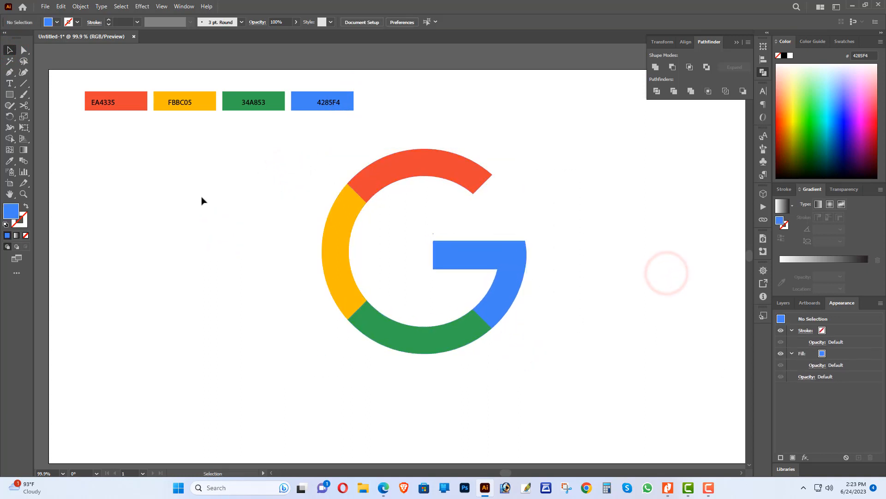
Move the four labeled color swatches so they sit roughly centered above the G, and fit the artboard in view
{"action": "left_click_drag", "start_coordinate": [372, 129], "coordinate": [4, 70]}
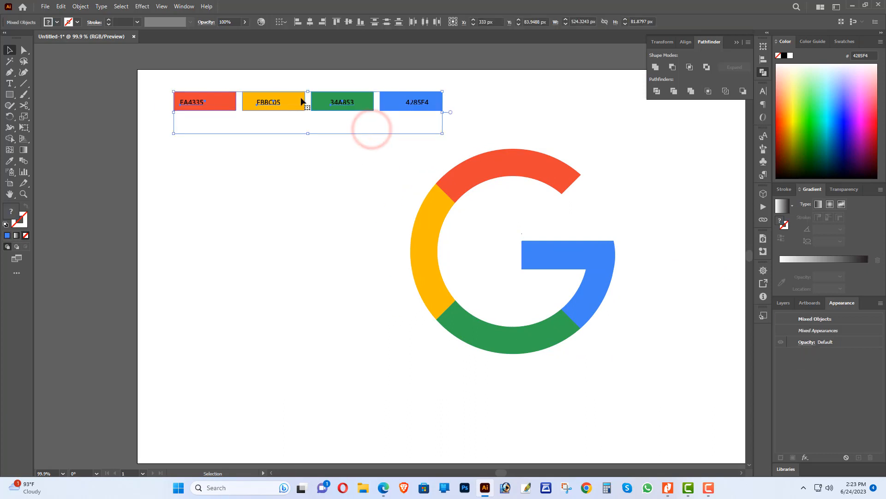
{"action": "left_click_drag", "start_coordinate": [300, 98], "coordinate": [494, 114]}
{"action": "left_click", "coordinate": [346, 180]}
{"action": "key", "text": "ctrl+0"}
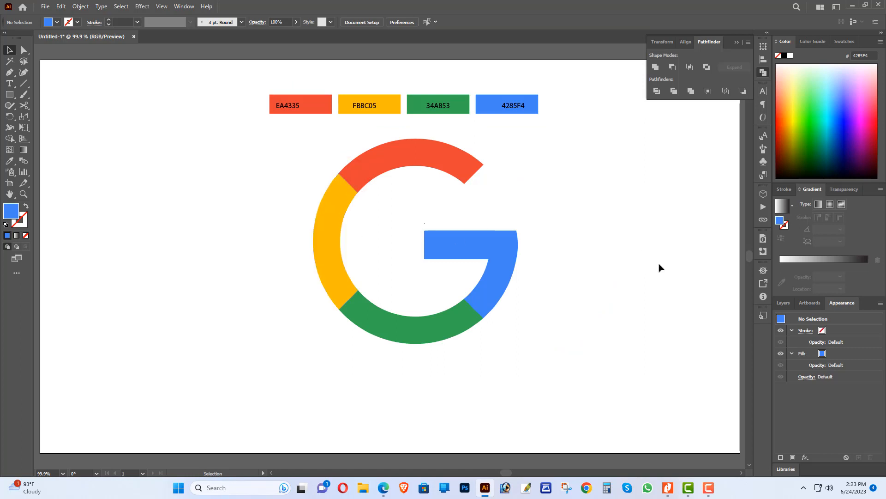
Scale the swatches and G together to about 585 px wide and 541 px high, and move them slightly up and left
{"action": "left_click_drag", "start_coordinate": [586, 347], "coordinate": [140, 78]}
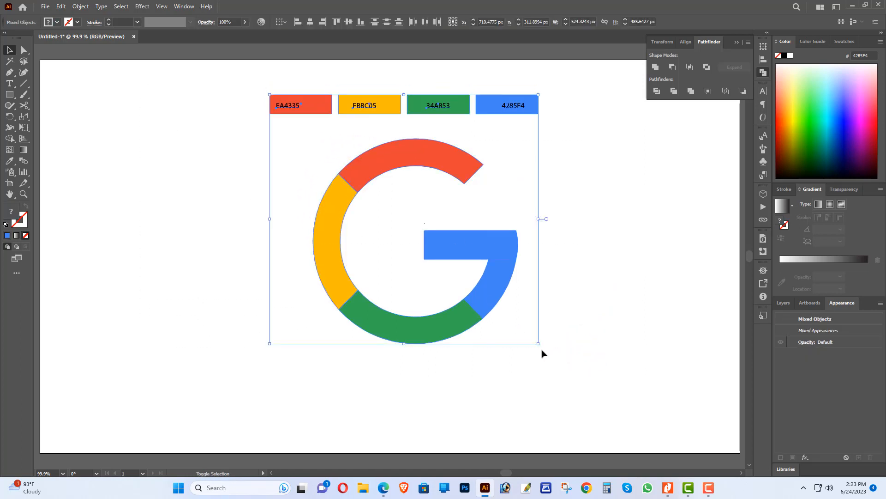
{"action": "left_click_drag", "start_coordinate": [538, 344], "coordinate": [553, 357]}
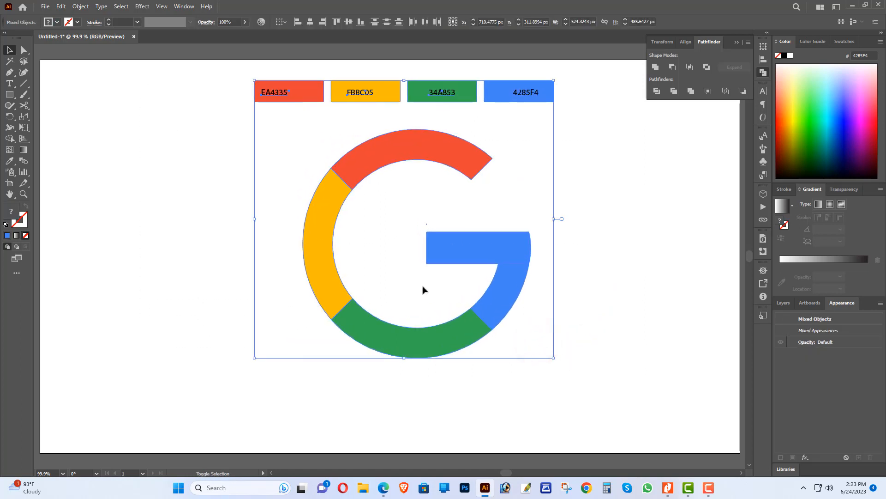
{"action": "left_click_drag", "start_coordinate": [491, 266], "coordinate": [487, 257]}
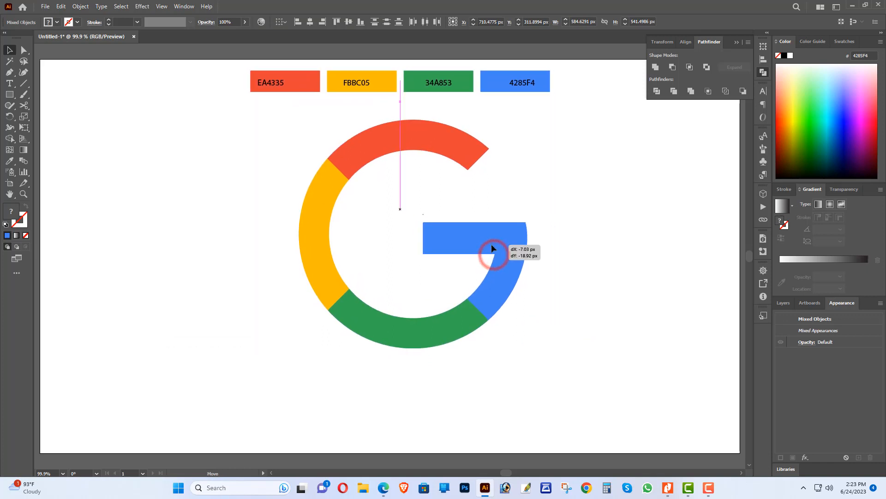
{"action": "left_click", "coordinate": [635, 232]}
Move the two-line "Google LOGO" title text from below the artboard to directly beneath the G, and deselect it
{"action": "scroll", "coordinate": [613, 287], "scroll_direction": "down", "scroll_amount": 10}
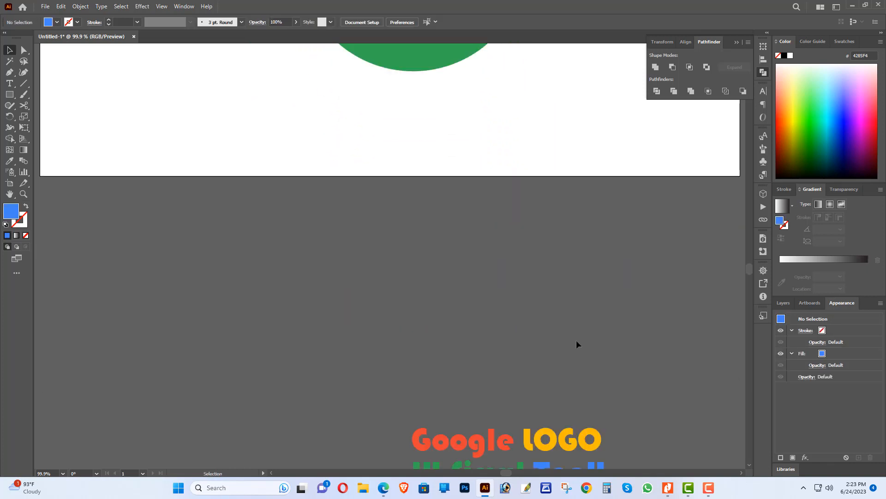
{"action": "left_click_drag", "start_coordinate": [492, 438], "coordinate": [400, 96]}
{"action": "scroll", "coordinate": [400, 93], "scroll_direction": "up", "scroll_amount": 10}
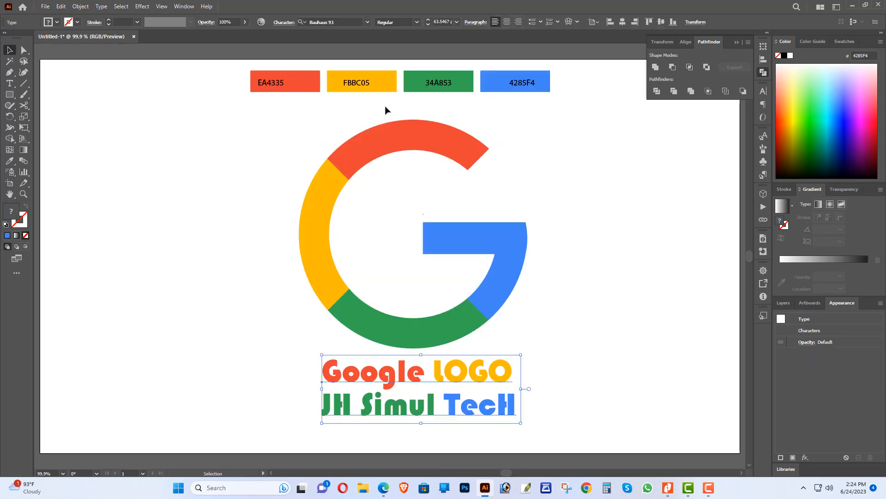
{"action": "left_click", "coordinate": [682, 269]}
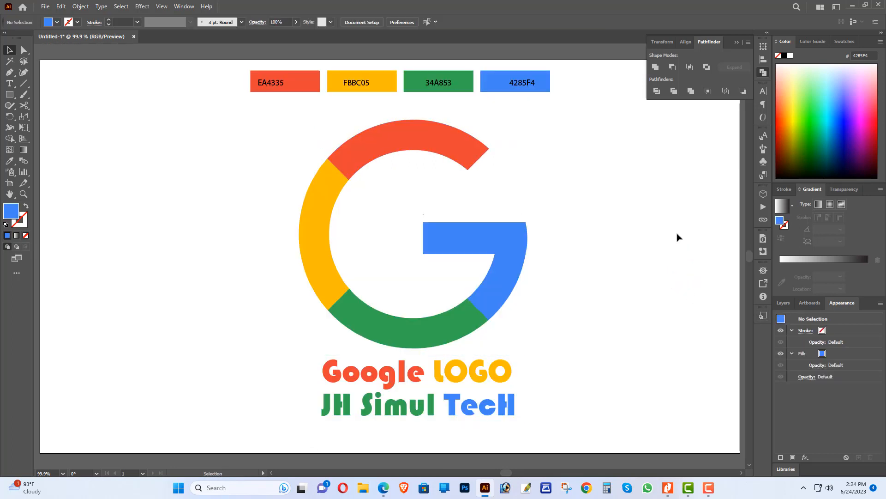